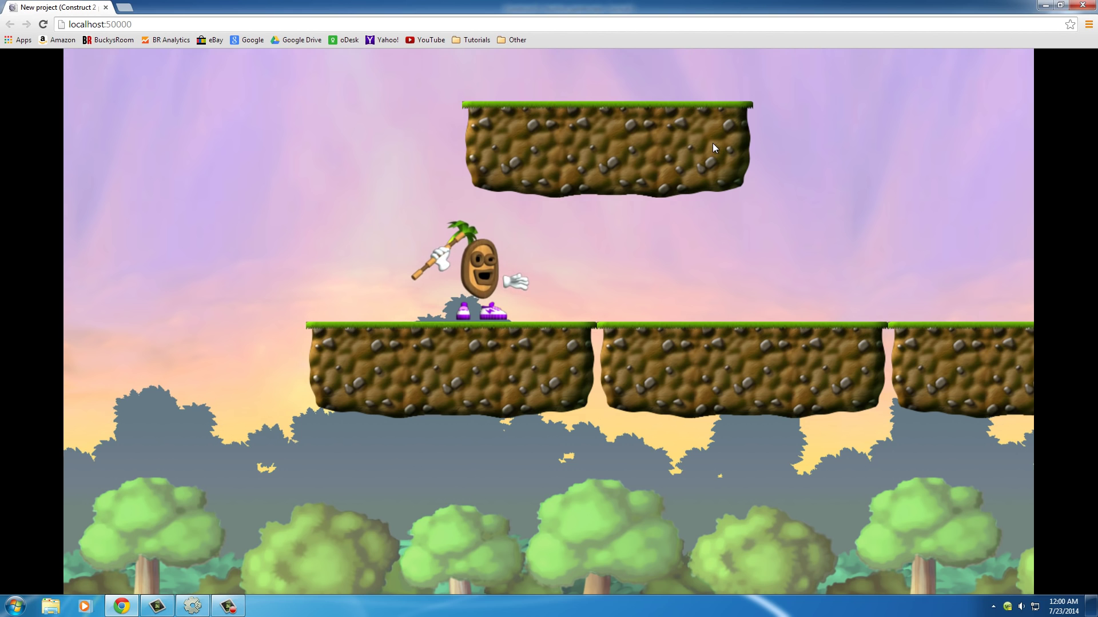
Playtest the character by walking both ways and jumping against the floating platform from below, and close the preview
{"action": "key", "text": "Right"}
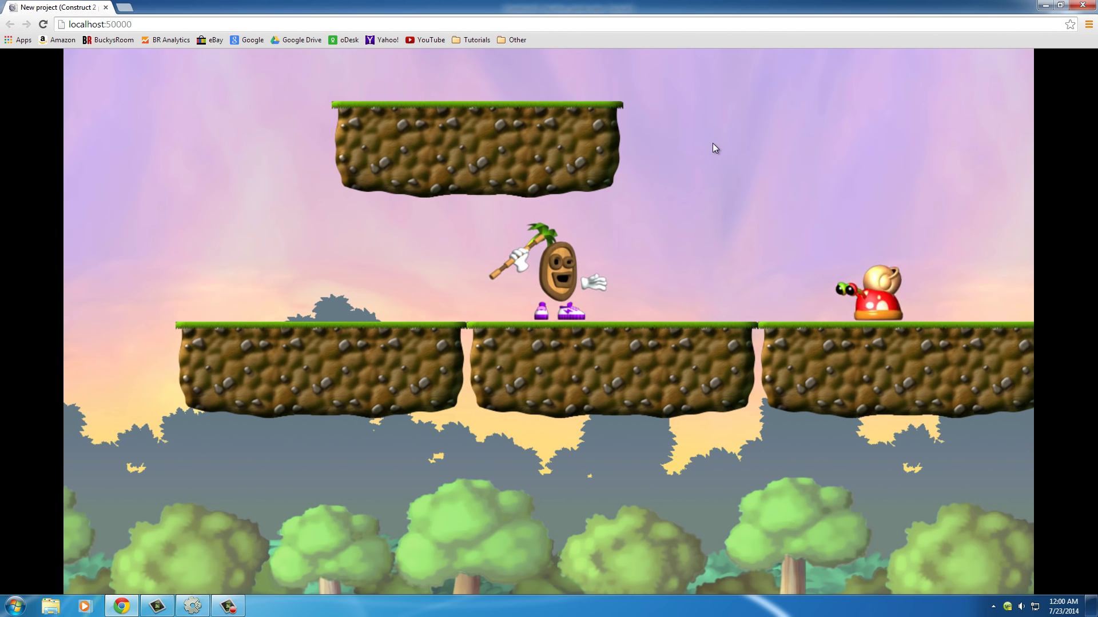
{"action": "key", "text": "Left"}
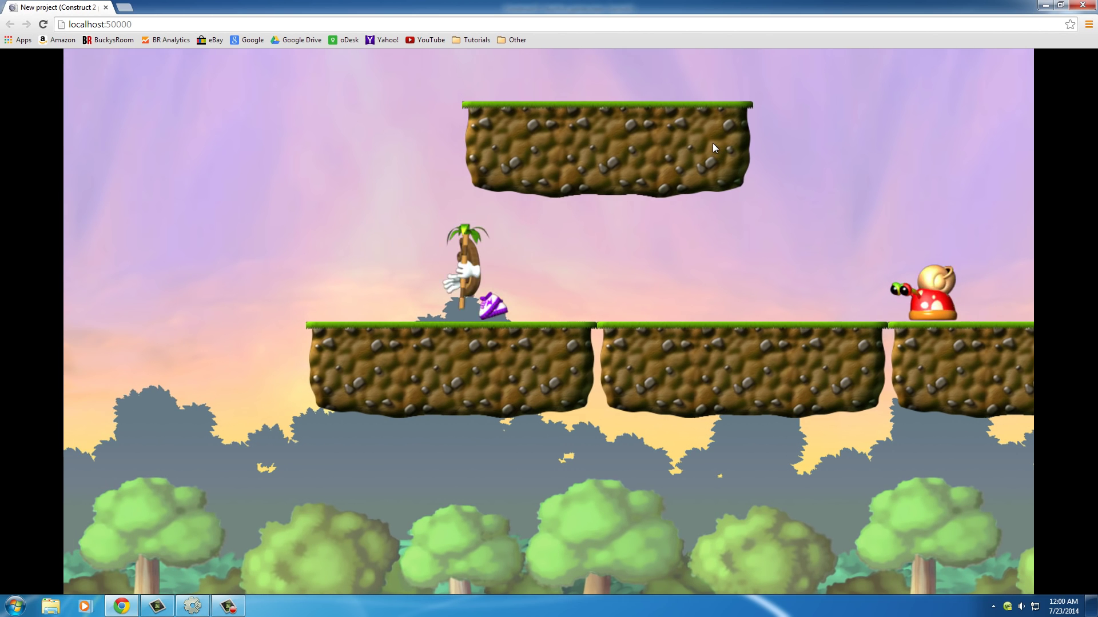
{"action": "key", "text": "Right"}
{"action": "key", "text": "Left"}
{"action": "key", "text": "Up"}
{"action": "key", "text": "Up"}
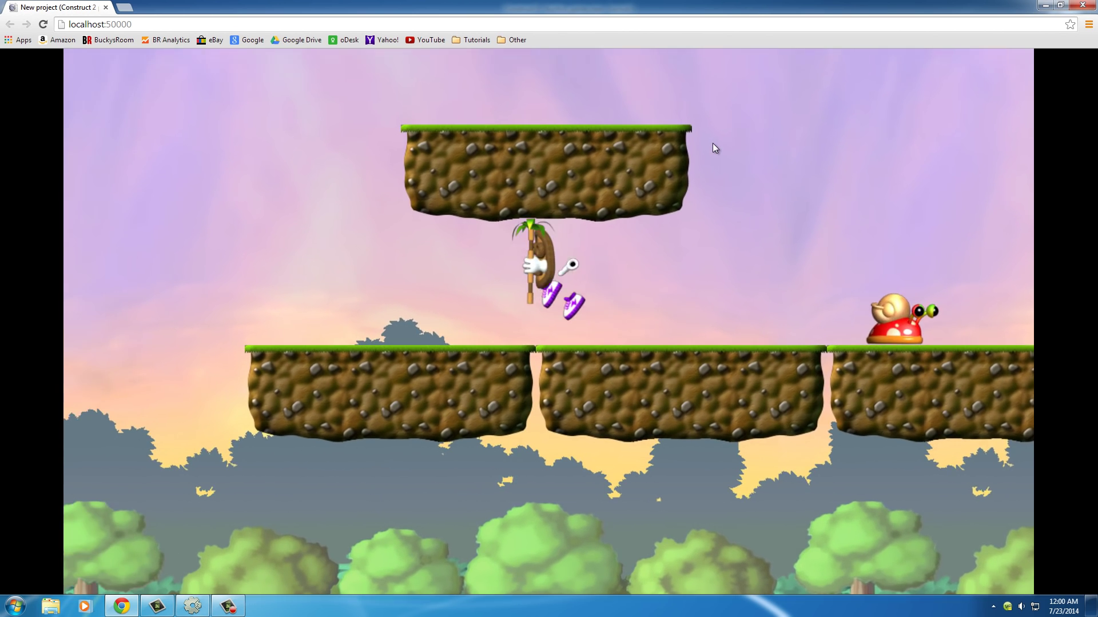
{"action": "key", "text": "Right"}
{"action": "key", "text": "Left"}
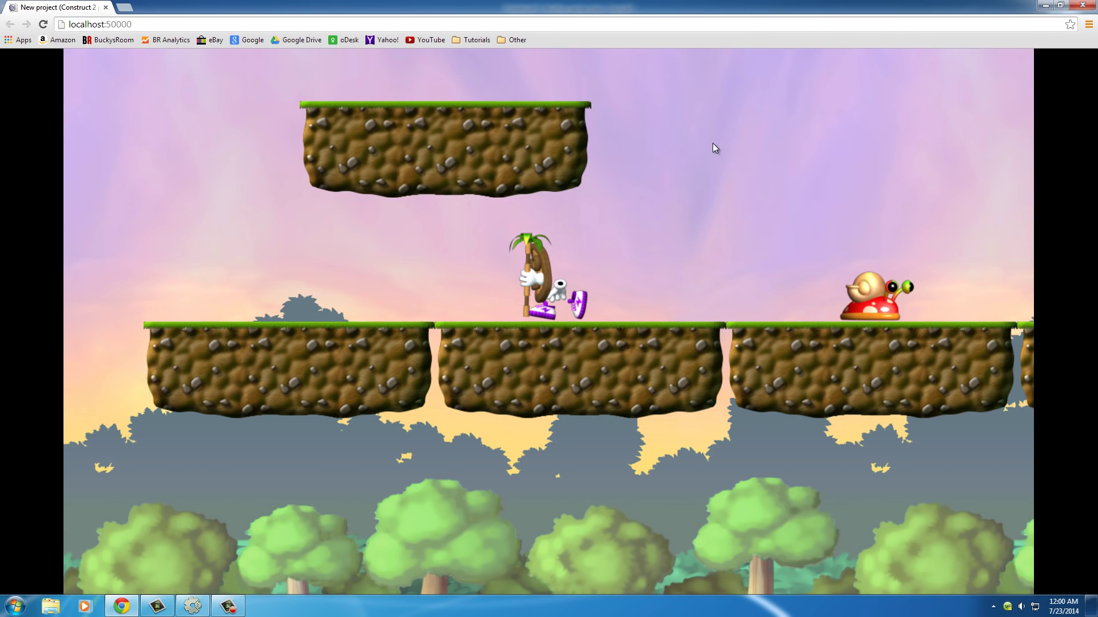
{"action": "key", "text": "Up"}
{"action": "key", "text": "Up"}
{"action": "key", "text": "Right"}
{"action": "key", "text": "Right"}
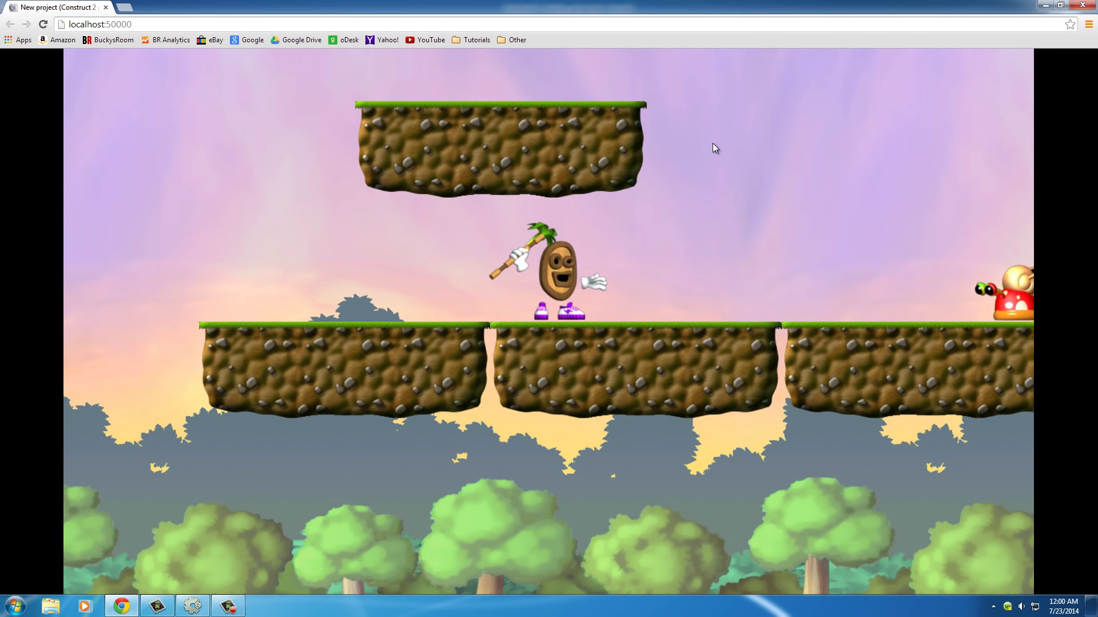
{"action": "key", "text": "Right"}
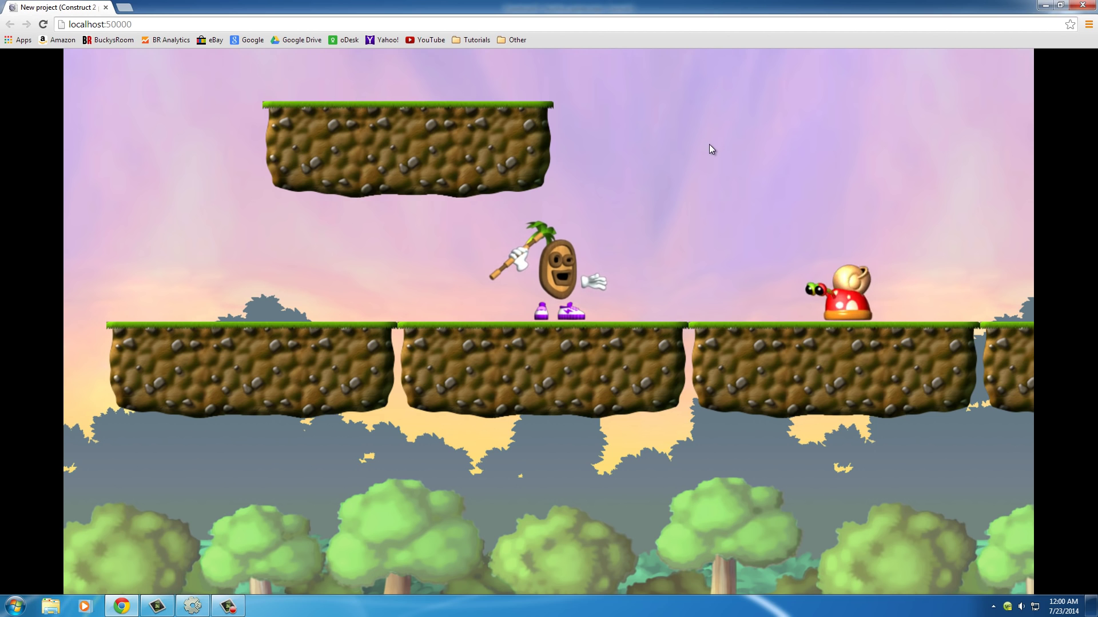
{"action": "key", "text": "Left"}
{"action": "key", "text": "Left"}
{"action": "key", "text": "Up"}
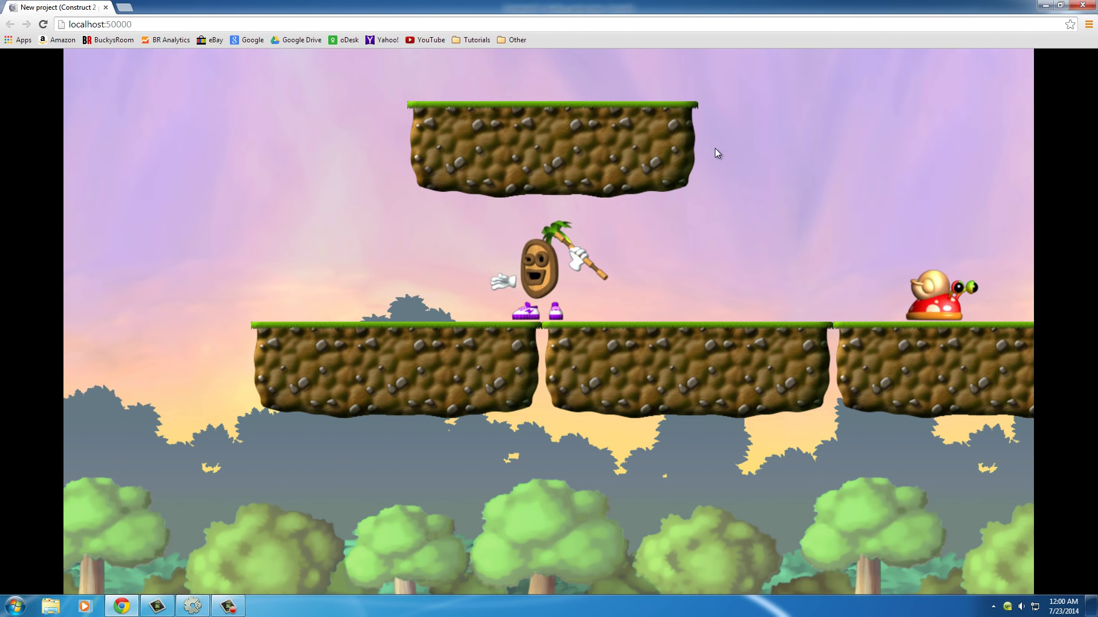
{"action": "left_click", "coordinate": [1082, 5]}
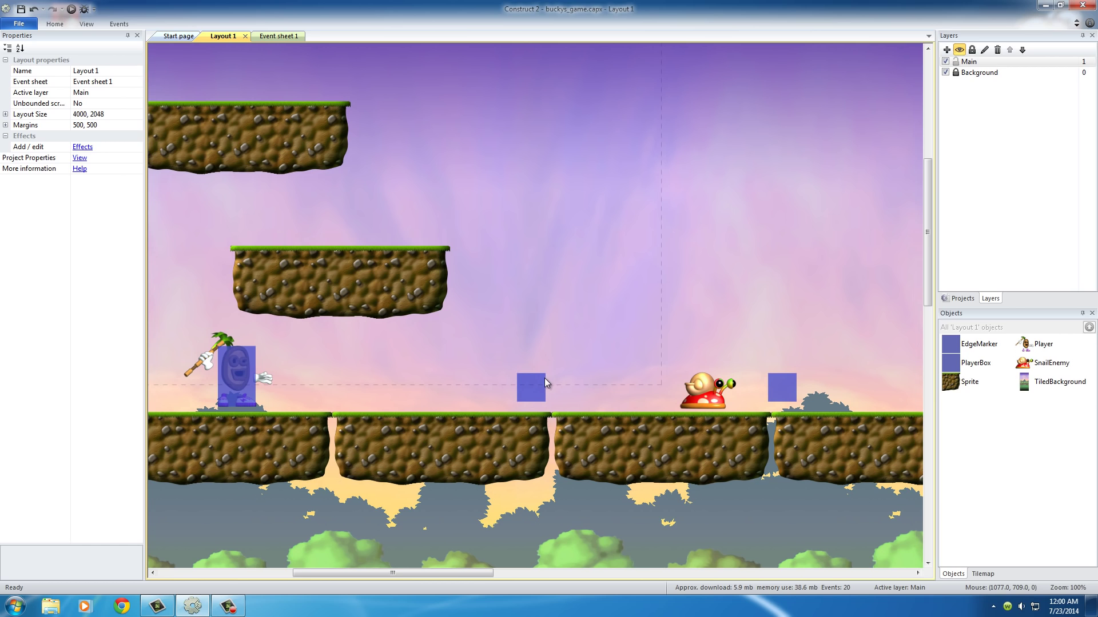
Clone the object type of the lower floating platform's right-end tile and place it above the ground beyond the snail, at about 1605, 585
{"action": "left_click", "coordinate": [408, 269]}
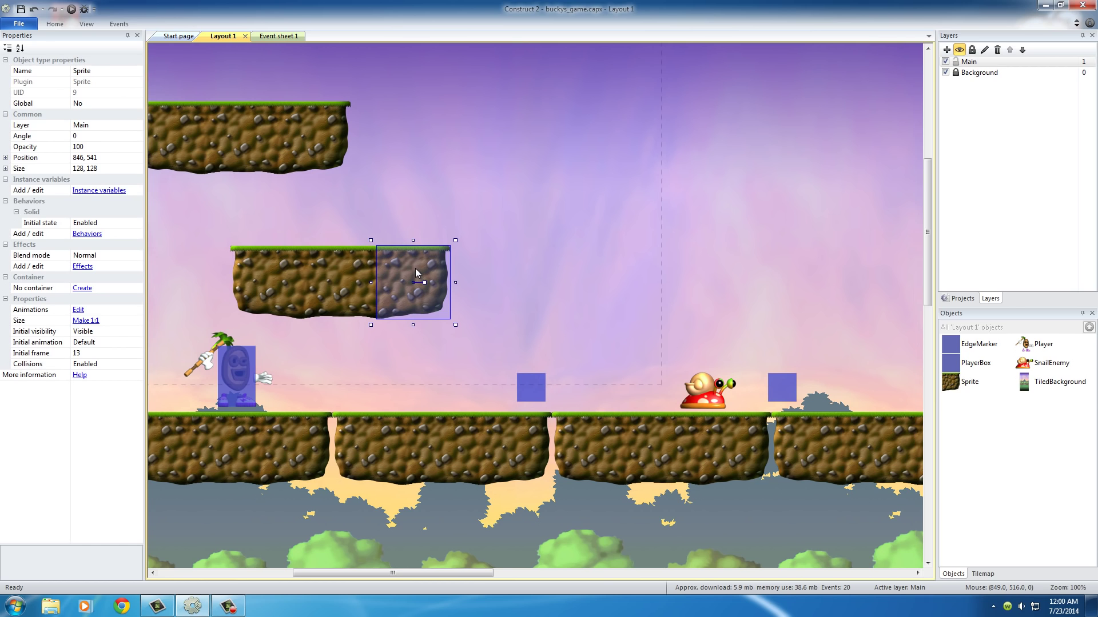
{"action": "right_click", "coordinate": [416, 269]}
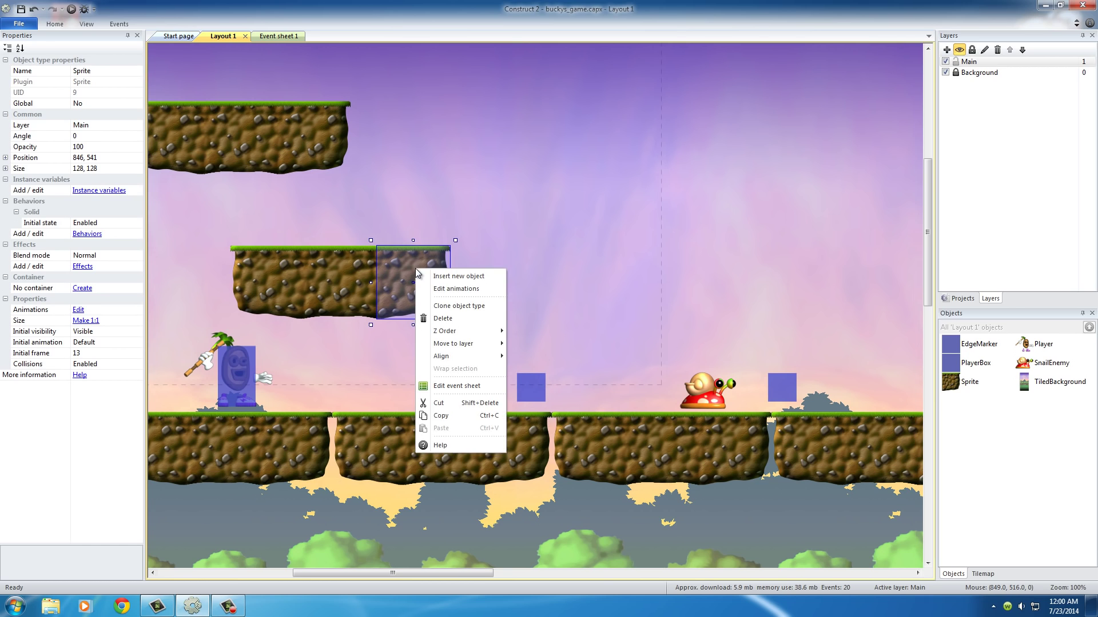
{"action": "left_click", "coordinate": [472, 306]}
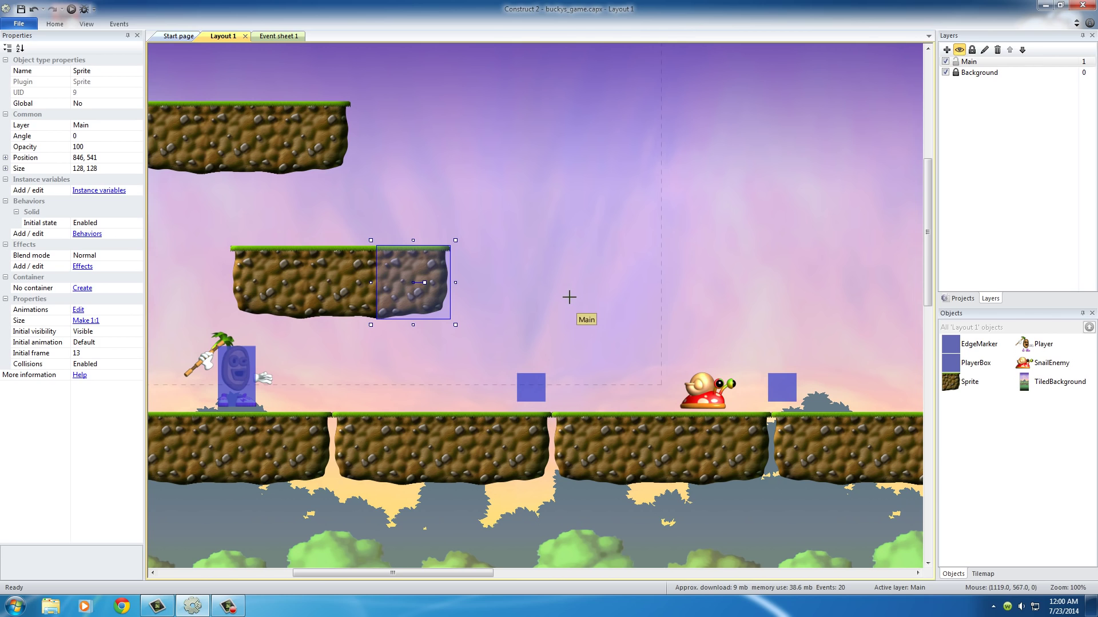
{"action": "left_click", "coordinate": [846, 307]}
{"action": "middle_click_drag", "start_coordinate": [793, 358], "coordinate": [466, 364]}
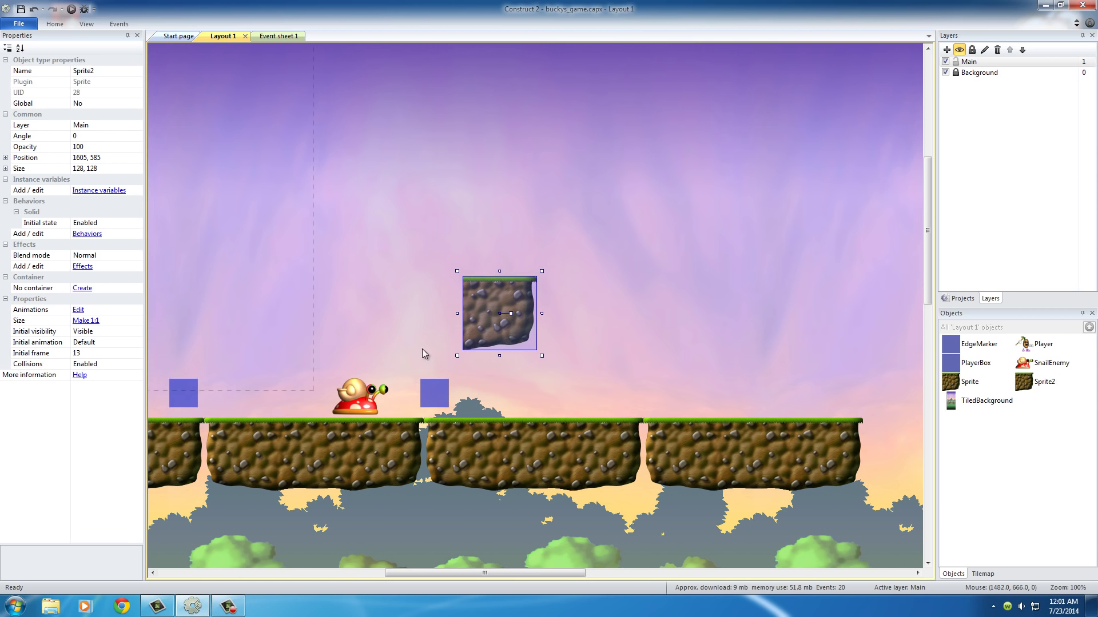
Delete the Solid behavior from the cloned platform tile
{"action": "middle_click_drag", "start_coordinate": [371, 328], "coordinate": [585, 326]}
{"action": "left_click", "coordinate": [279, 282]}
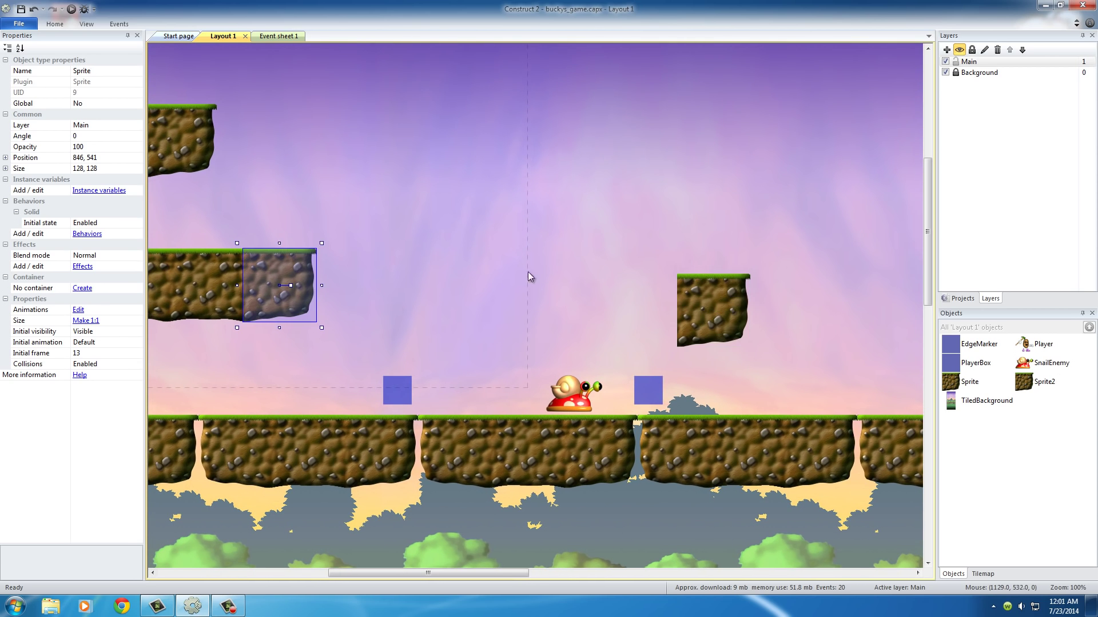
{"action": "left_click", "coordinate": [715, 309]}
{"action": "middle_click_drag", "start_coordinate": [800, 331], "coordinate": [649, 325]}
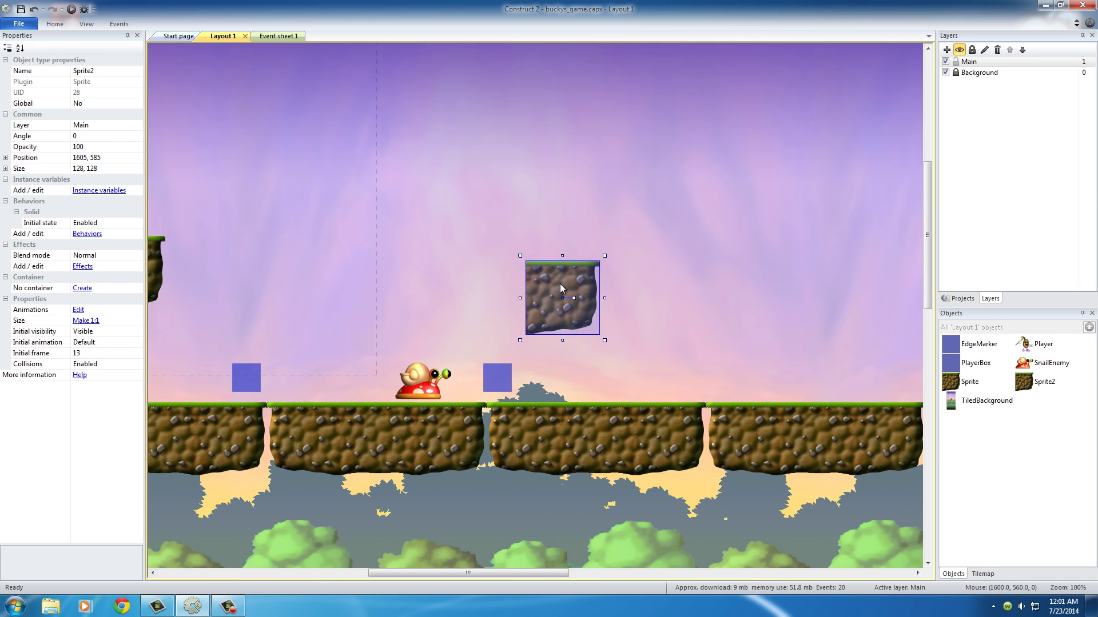
{"action": "left_click", "coordinate": [87, 235]}
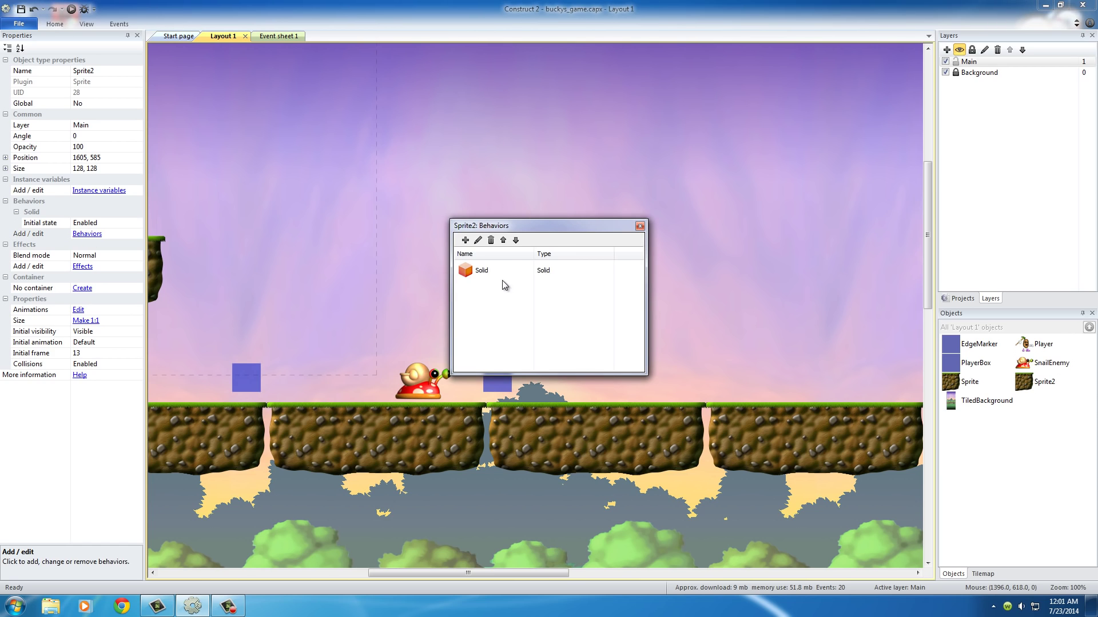
{"action": "left_click", "coordinate": [486, 273]}
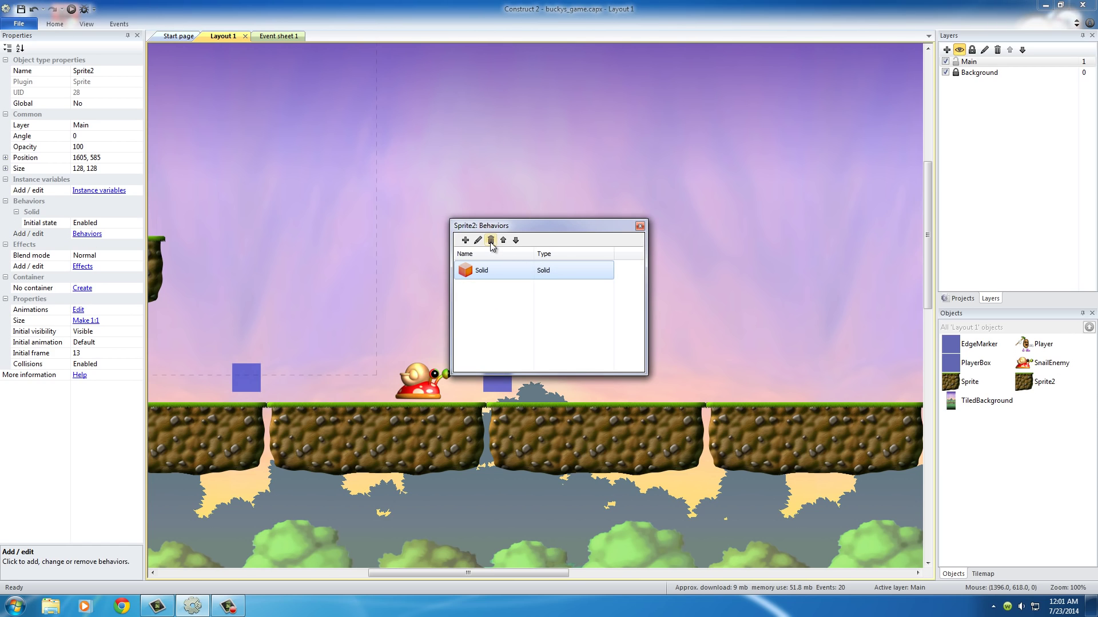
{"action": "left_click_drag", "start_coordinate": [536, 228], "coordinate": [775, 235]}
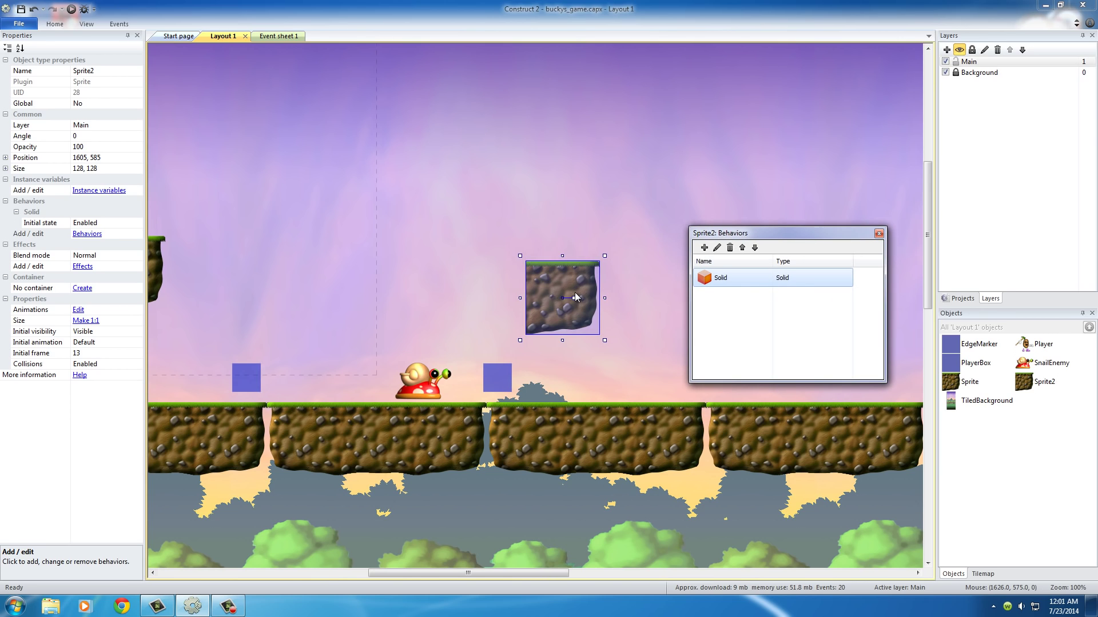
{"action": "left_click", "coordinate": [730, 249]}
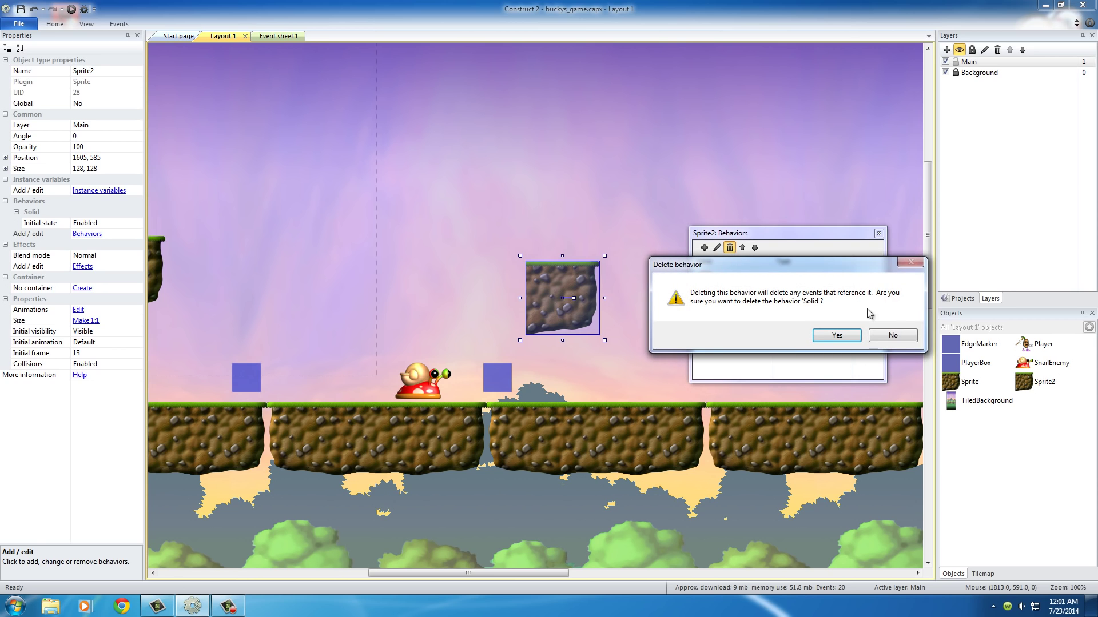
{"action": "left_click", "coordinate": [836, 336]}
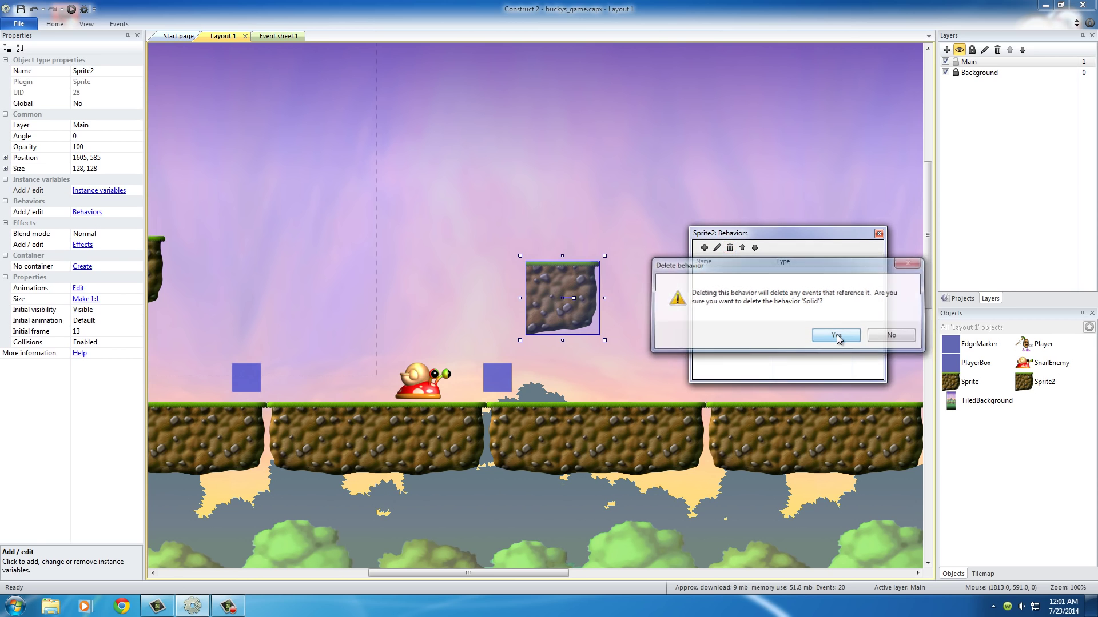
{"action": "left_click", "coordinate": [703, 248]}
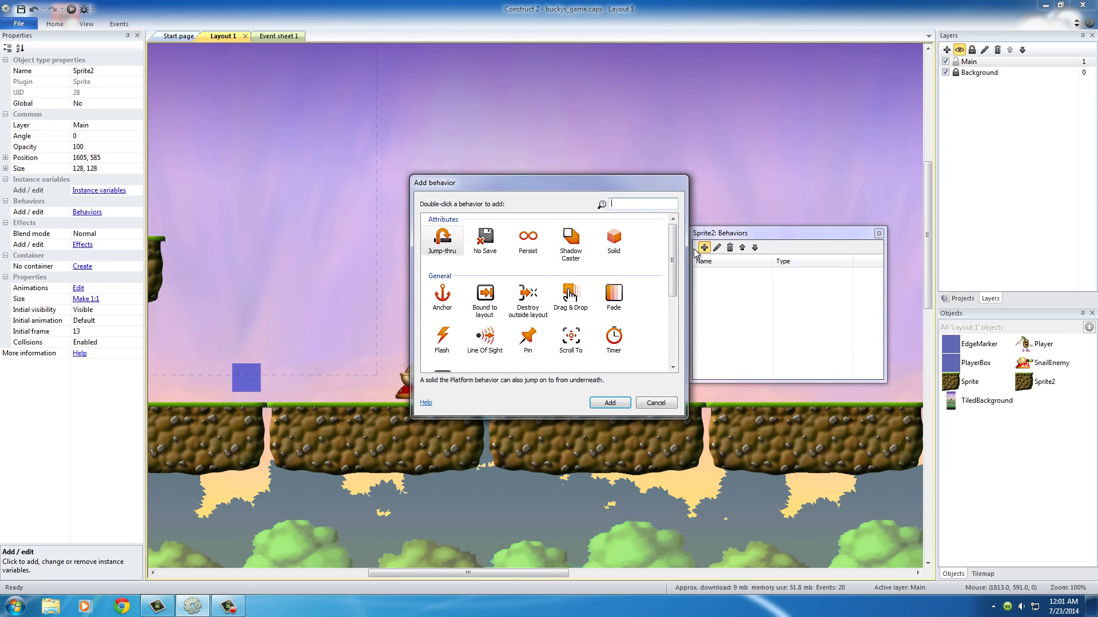
{"action": "left_click", "coordinate": [443, 247]}
{"action": "left_click", "coordinate": [658, 404]}
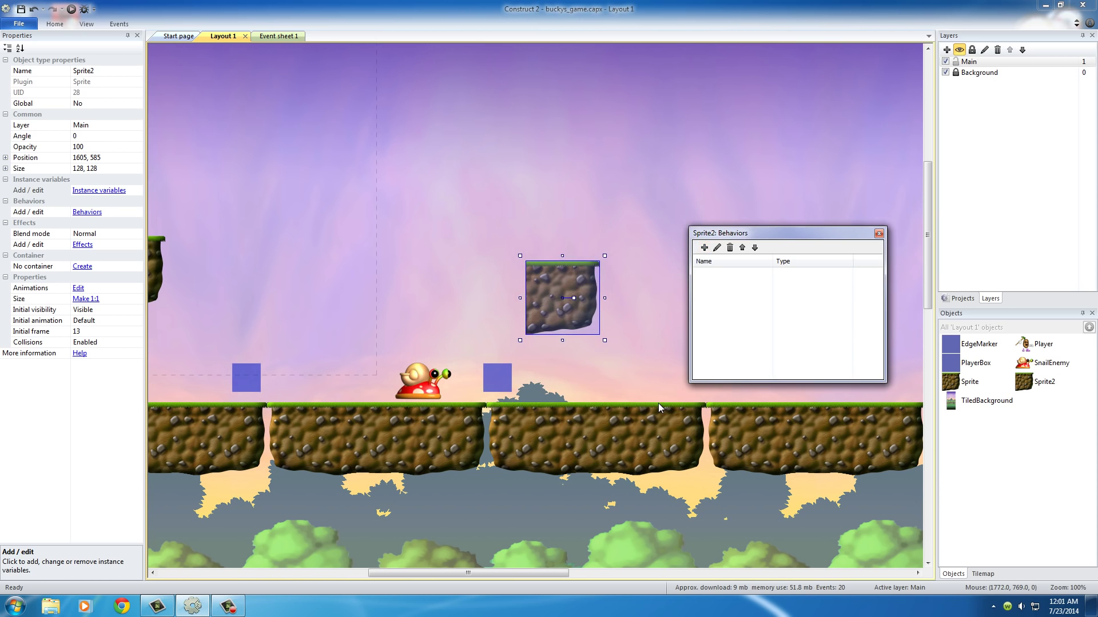
Add the Jump-thru behavior to the cloned platform tile
{"action": "left_click", "coordinate": [704, 248]}
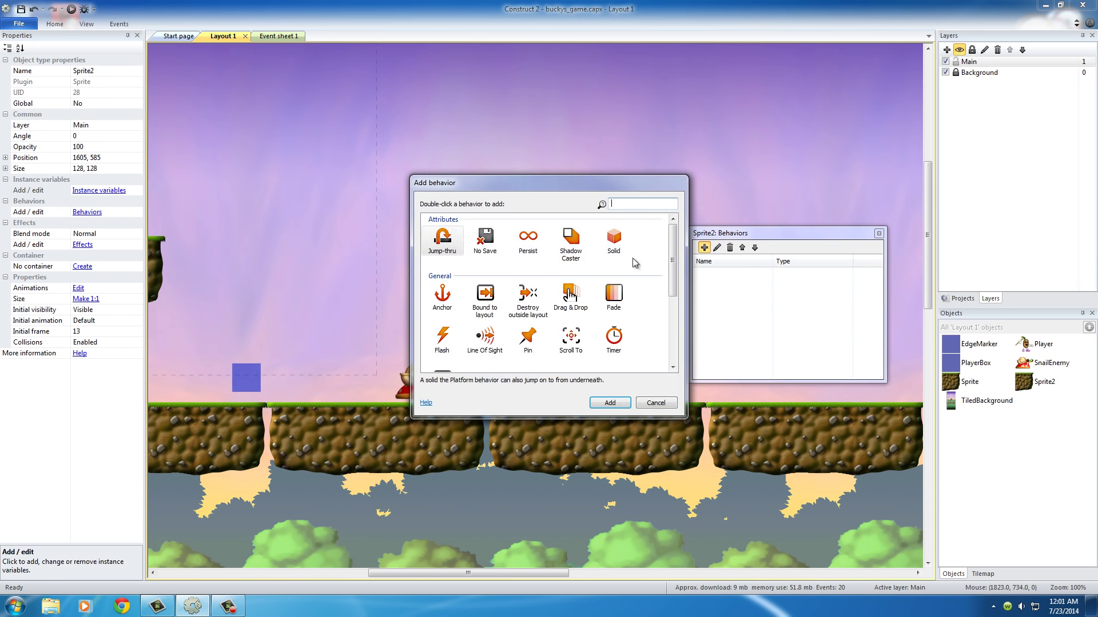
{"action": "double_click", "coordinate": [446, 244]}
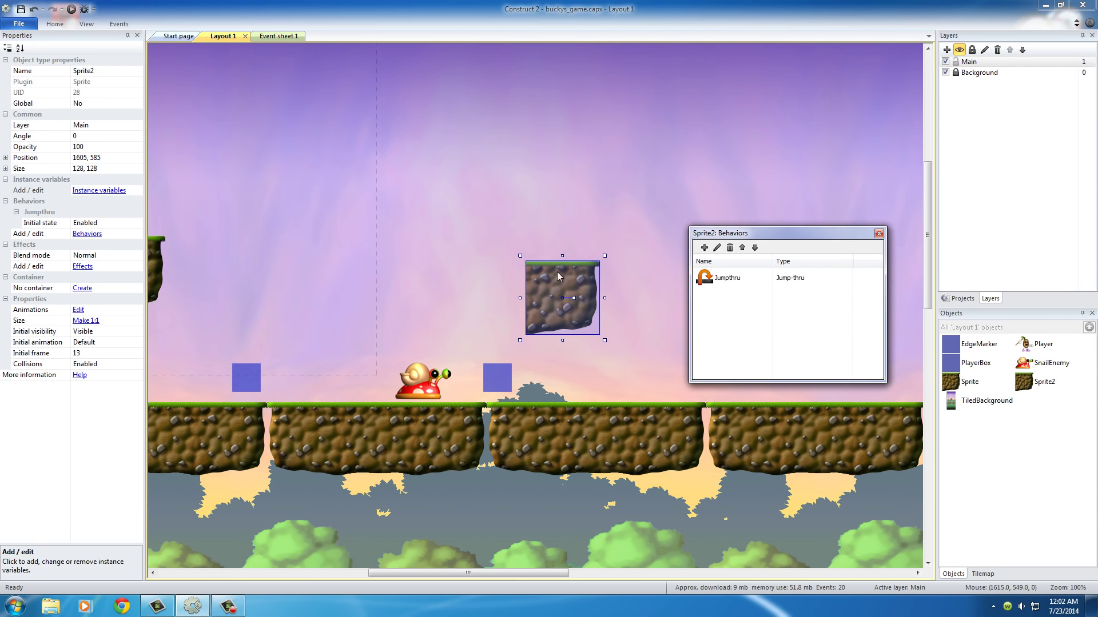
{"action": "left_click", "coordinate": [879, 234]}
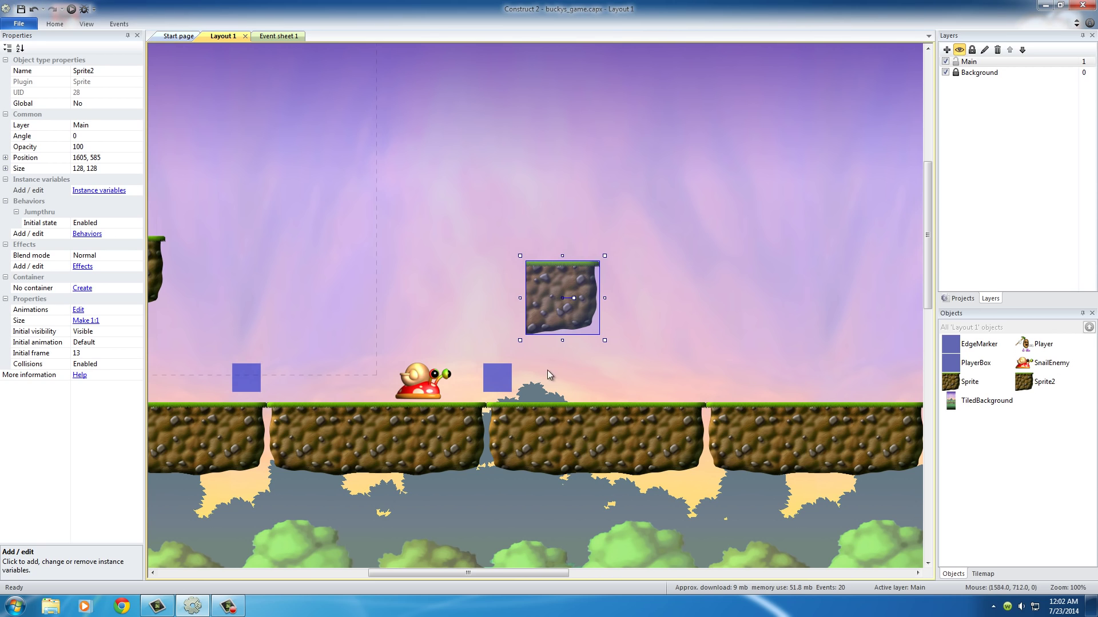
Set the cloned tile's initial frame to 135 so it shows a wooden plank with leaves
{"action": "left_click", "coordinate": [564, 227]}
{"action": "left_click", "coordinate": [563, 300]}
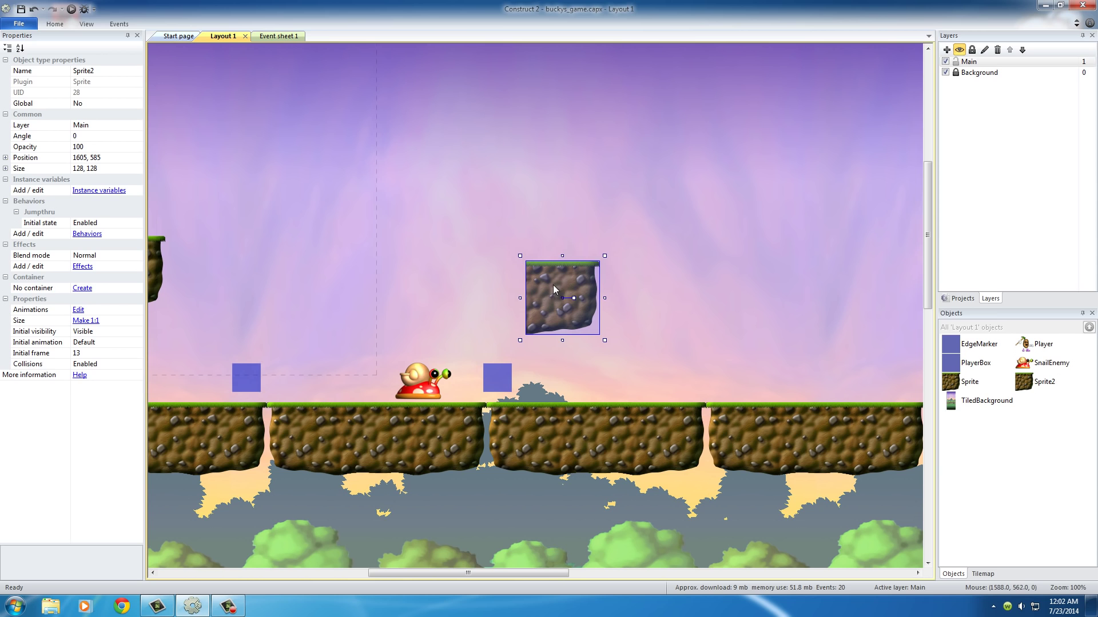
{"action": "middle_click_drag", "start_coordinate": [376, 313], "coordinate": [490, 311]}
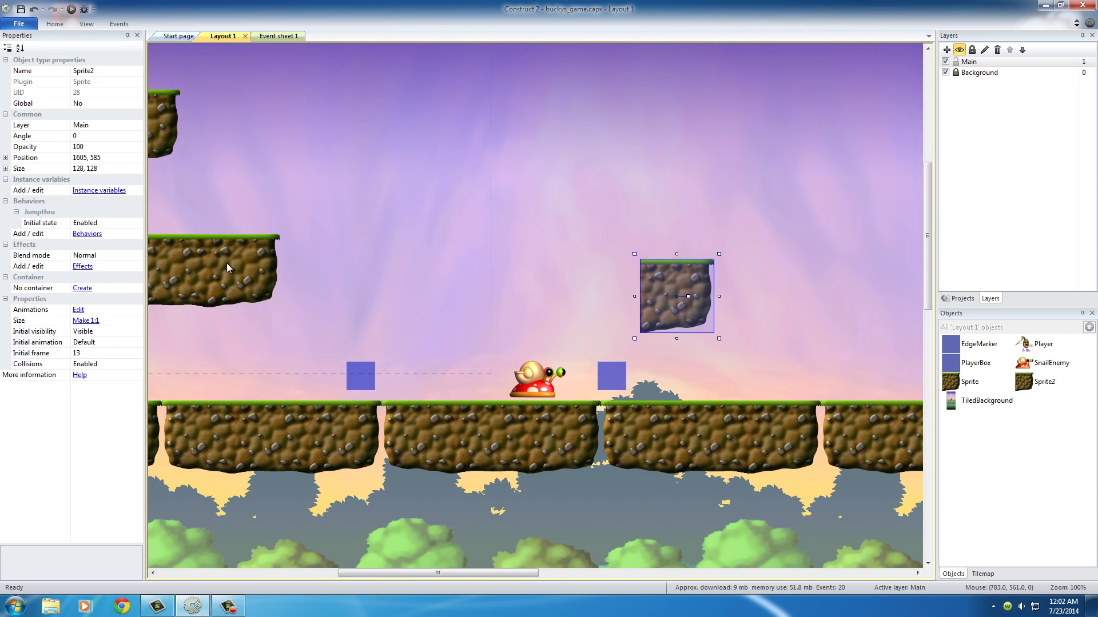
{"action": "middle_click_drag", "start_coordinate": [767, 282], "coordinate": [704, 287]}
{"action": "left_click", "coordinate": [546, 266]}
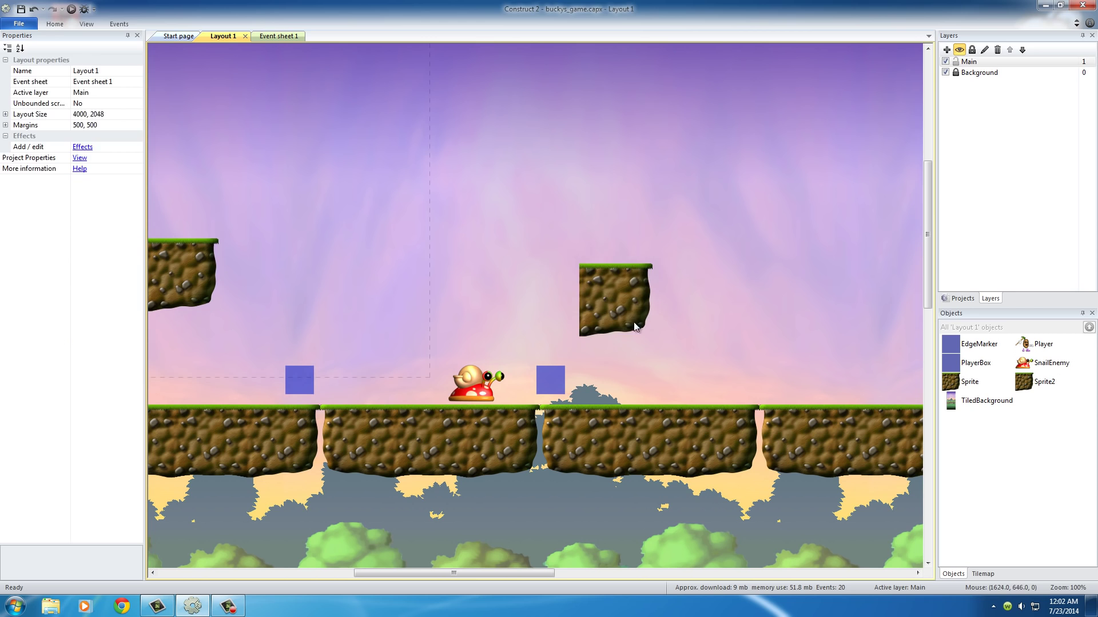
{"action": "left_click", "coordinate": [650, 297]}
{"action": "left_click", "coordinate": [84, 354]}
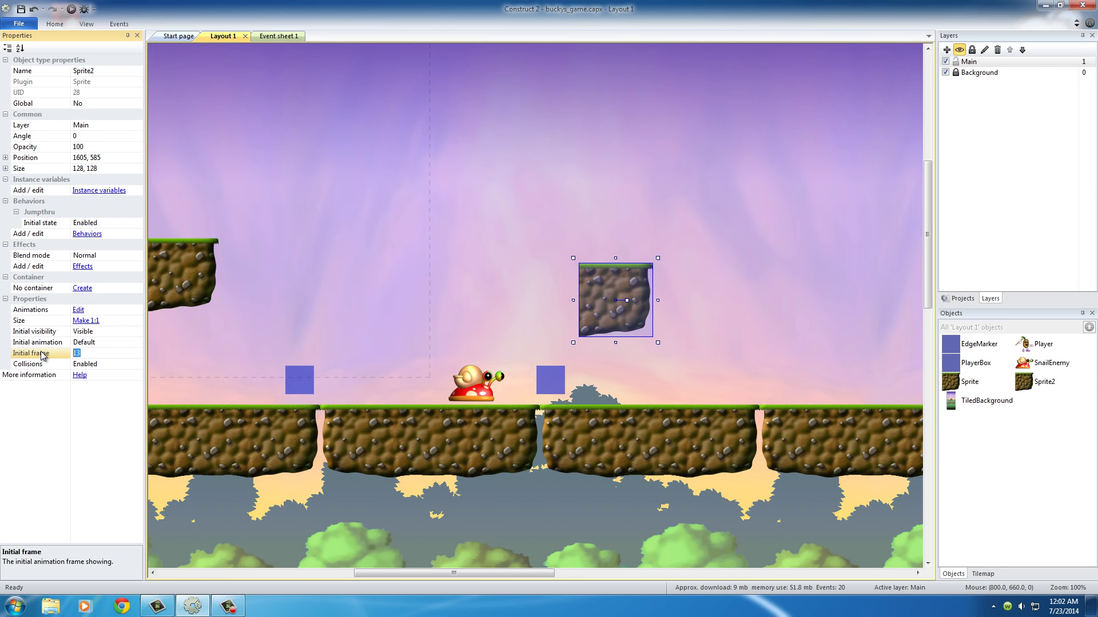
{"action": "type", "text": "135"}
{"action": "key", "text": "Return"}
{"action": "left_click", "coordinate": [550, 309]}
{"action": "left_click", "coordinate": [632, 268]}
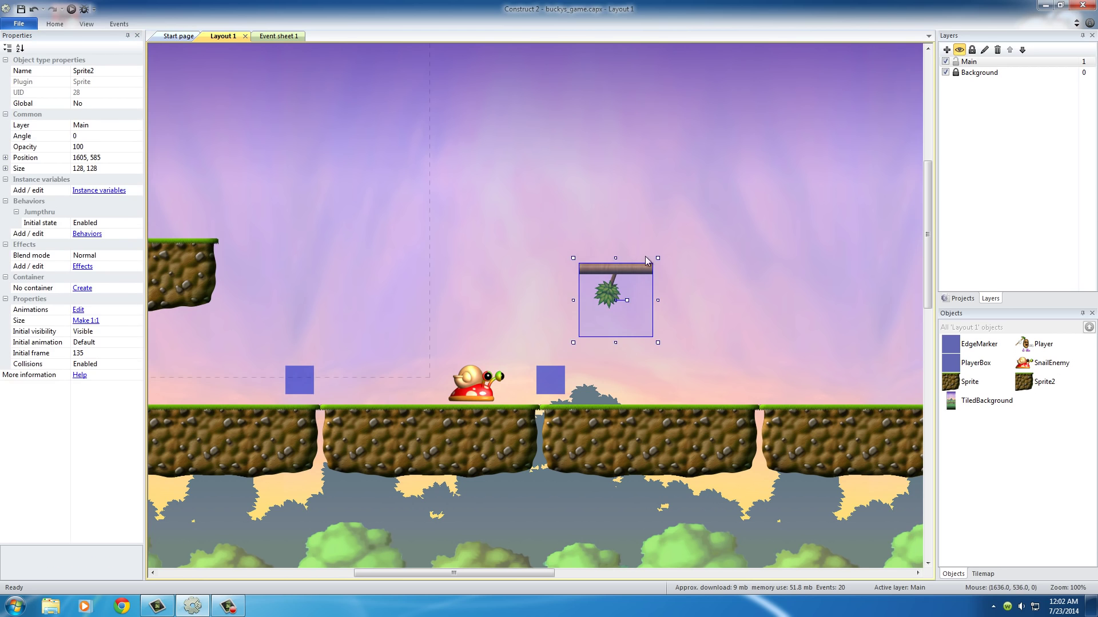
Move the wooden plank tile lower above the ground, to about position 1649, 638
{"action": "left_click", "coordinate": [645, 256]}
{"action": "left_click_drag", "start_coordinate": [627, 275], "coordinate": [872, 304]}
{"action": "middle_click_drag", "start_coordinate": [795, 346], "coordinate": [507, 337]}
{"action": "left_click", "coordinate": [677, 302]}
{"action": "left_click", "coordinate": [588, 298]}
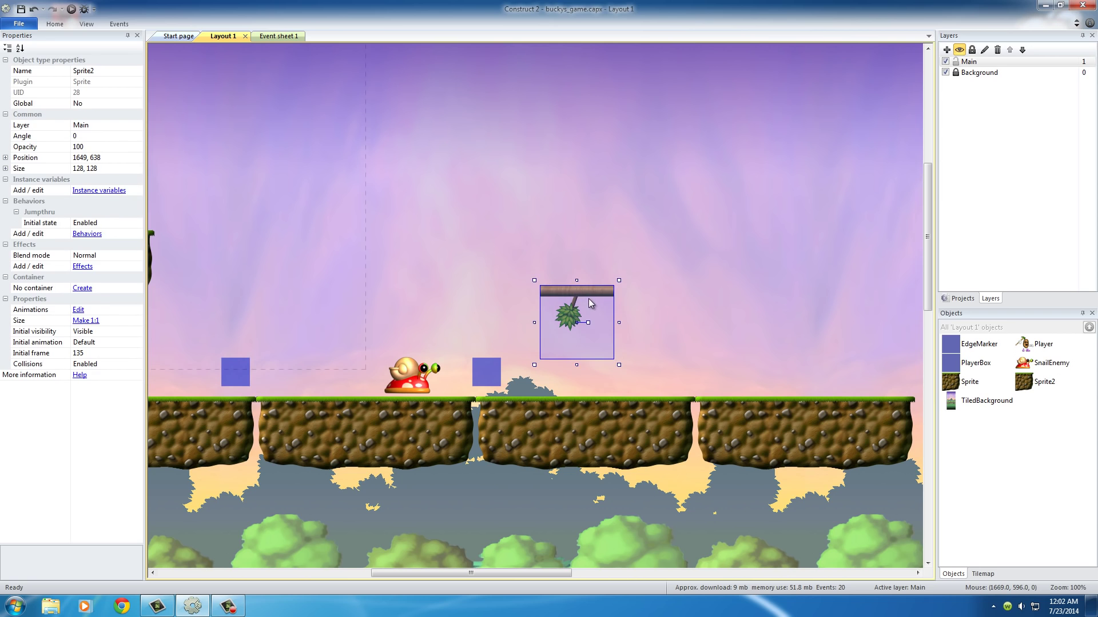
Try to place a copy of the wooden plank tile beside the original, and undo it
{"action": "left_click_drag", "start_coordinate": [579, 293], "coordinate": [668, 291], "text": "ctrl"}
{"action": "key", "text": "ctrl+z"}
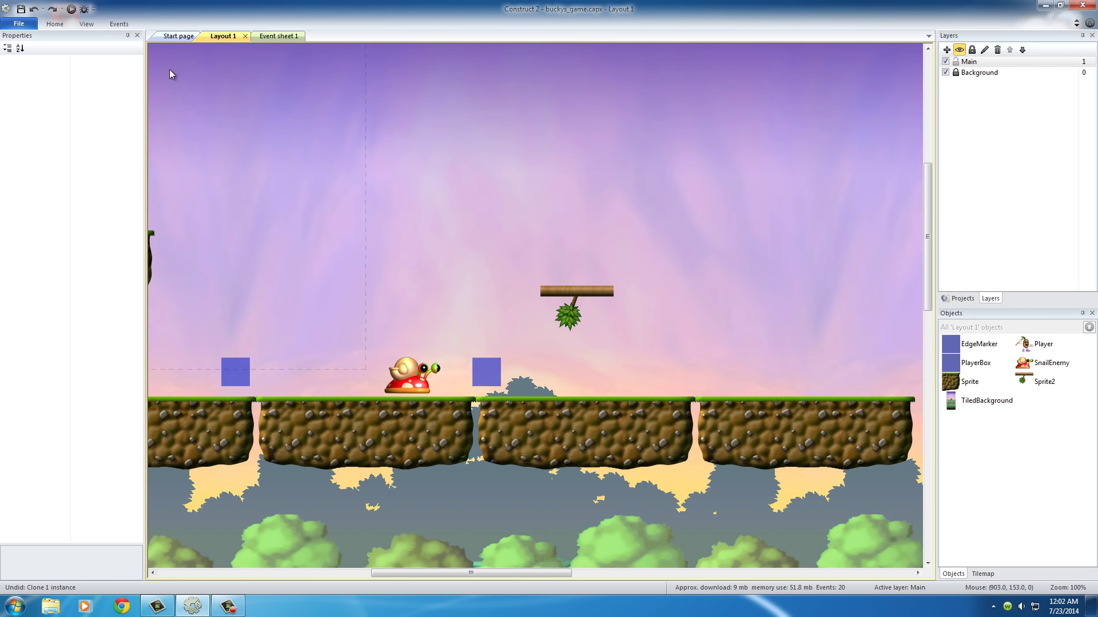
Enable snapping to the grid and place a copy of the wooden plank tile beside the original at 1760, 640
{"action": "left_click", "coordinate": [86, 23]}
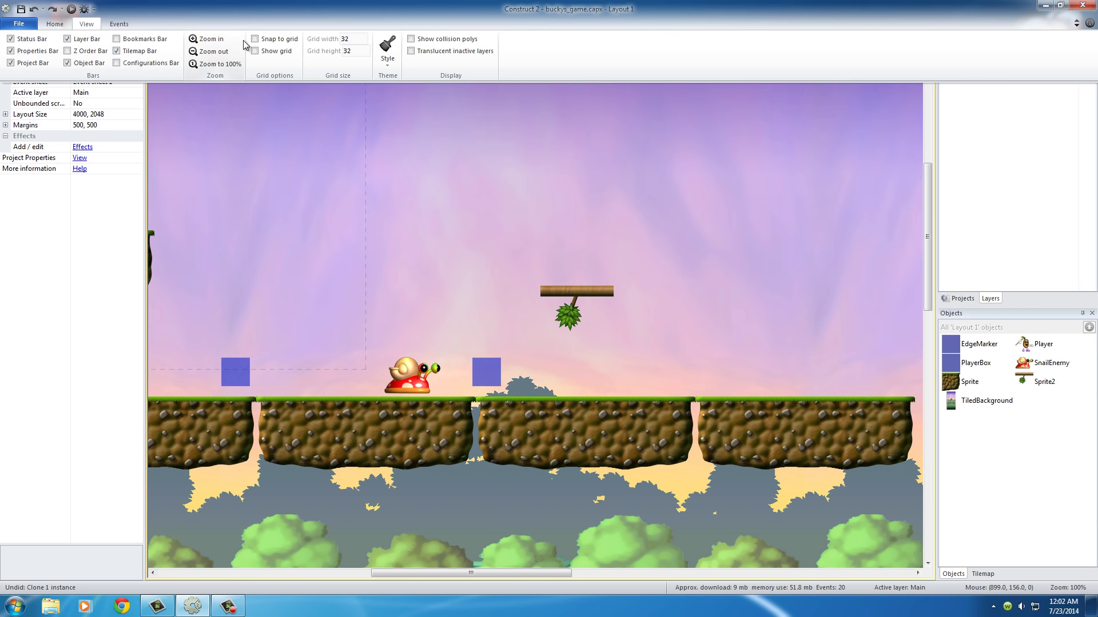
{"action": "left_click", "coordinate": [264, 56]}
{"action": "left_click", "coordinate": [606, 316]}
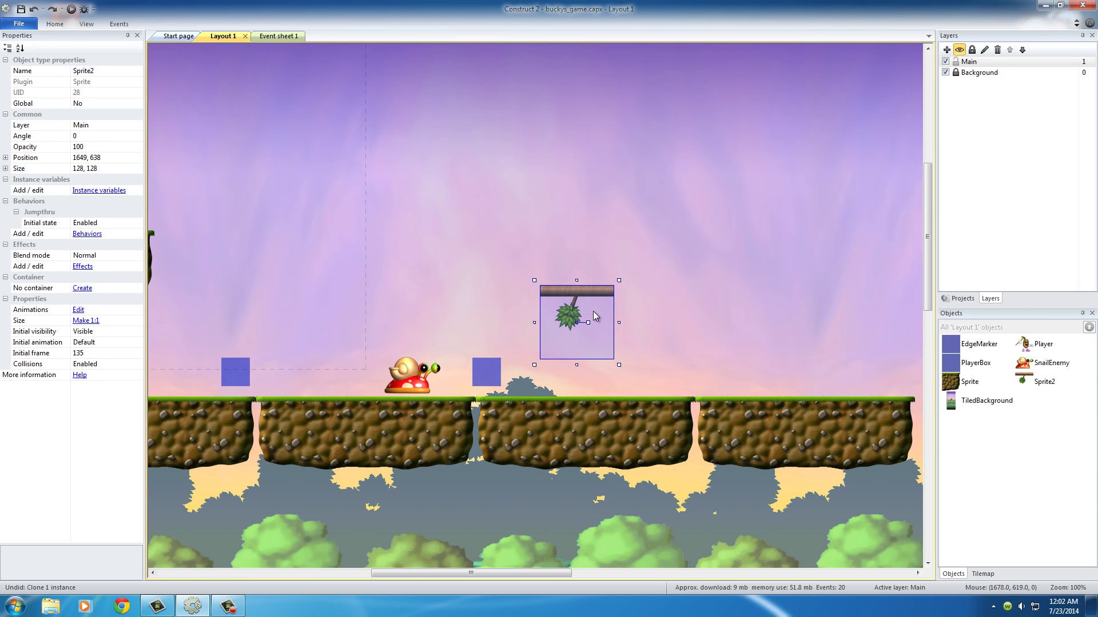
{"action": "left_click_drag", "start_coordinate": [584, 301], "coordinate": [664, 297], "text": "ctrl"}
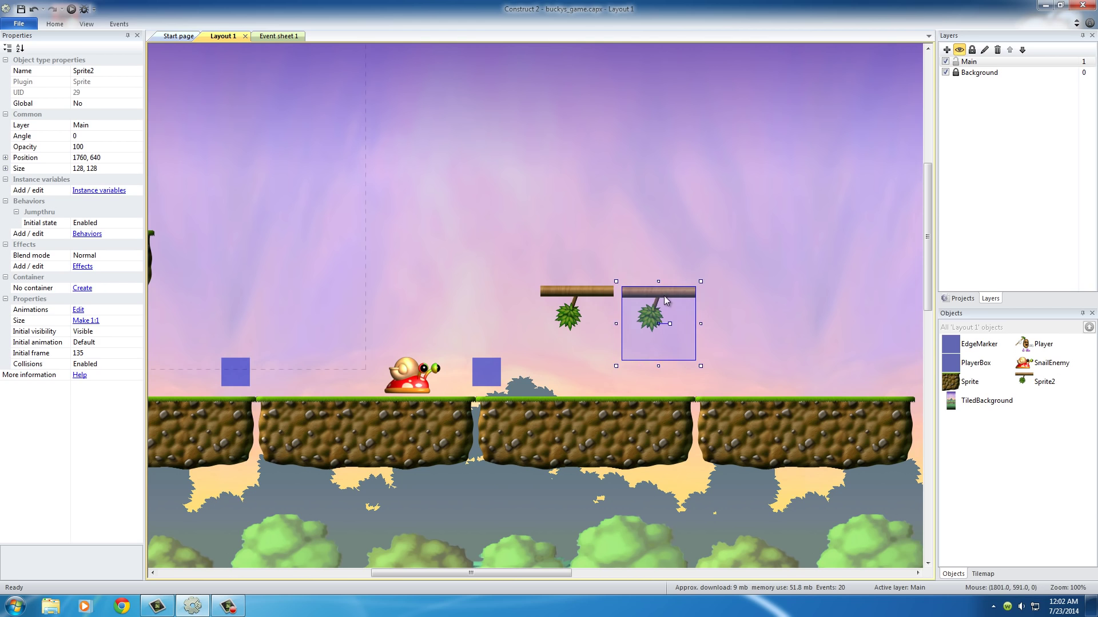
Add a third copy of the wooden plank tile at 1664, 640, overlapping the original plank
{"action": "left_click_drag", "start_coordinate": [582, 289], "coordinate": [589, 293], "text": "ctrl"}
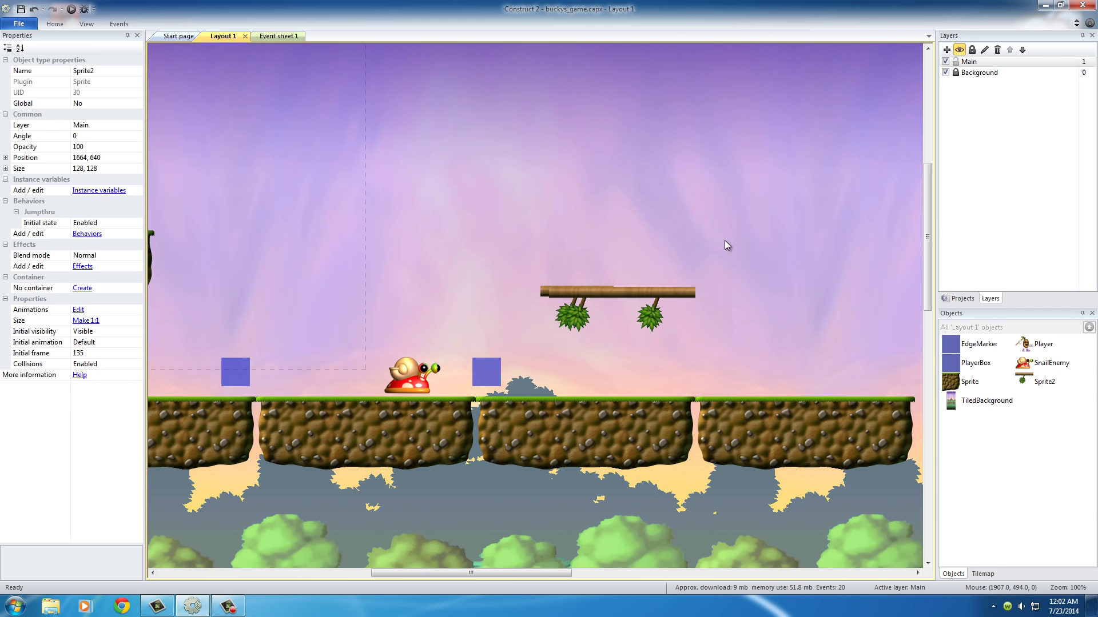
{"action": "left_click", "coordinate": [723, 247]}
{"action": "double_click", "coordinate": [541, 293]}
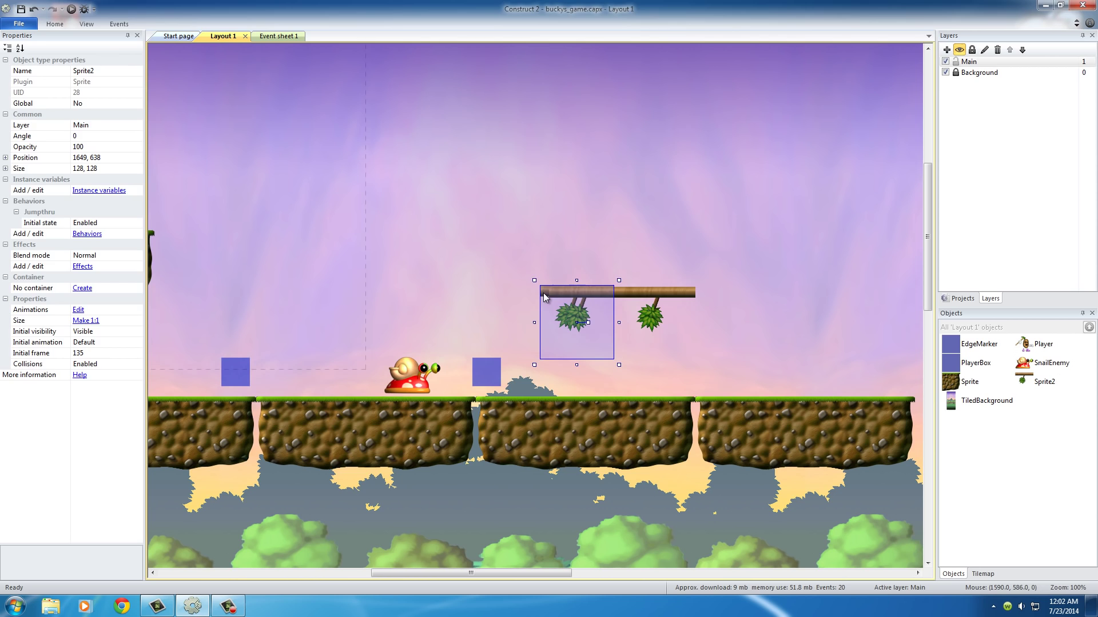
{"action": "left_click", "coordinate": [590, 111]}
Line up the three plank tiles edge to edge at X positions 1664, 1792 and 1920, all at Y 640
{"action": "left_click_drag", "start_coordinate": [662, 342], "coordinate": [707, 327]}
{"action": "left_click_drag", "start_coordinate": [590, 291], "coordinate": [592, 297]}
{"action": "left_click", "coordinate": [650, 213]}
{"action": "left_click", "coordinate": [585, 289]}
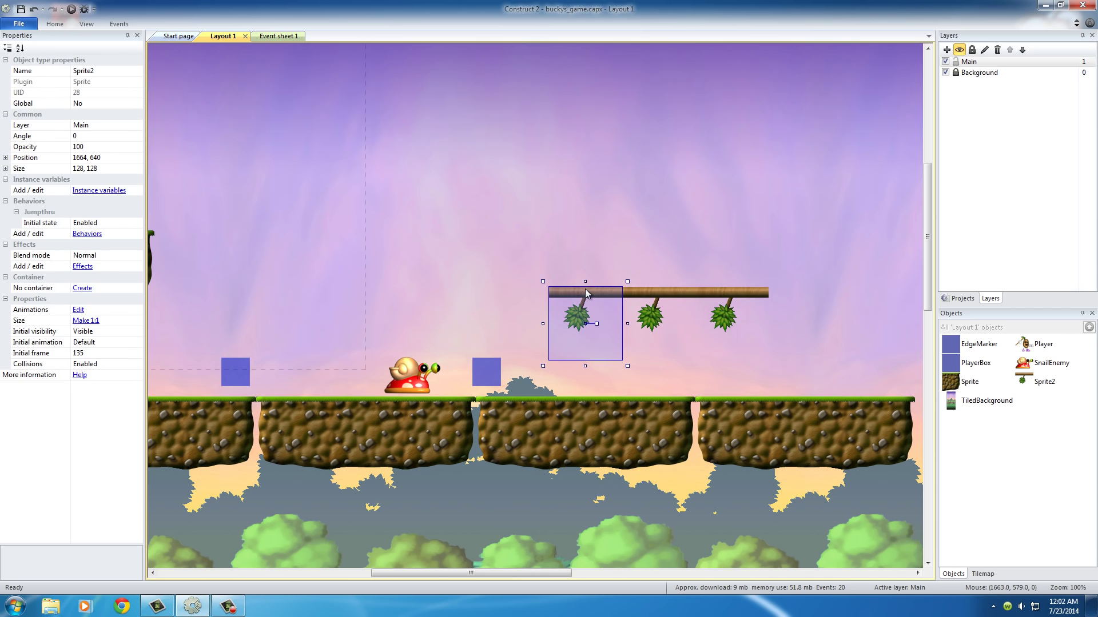
{"action": "left_click", "coordinate": [645, 290]}
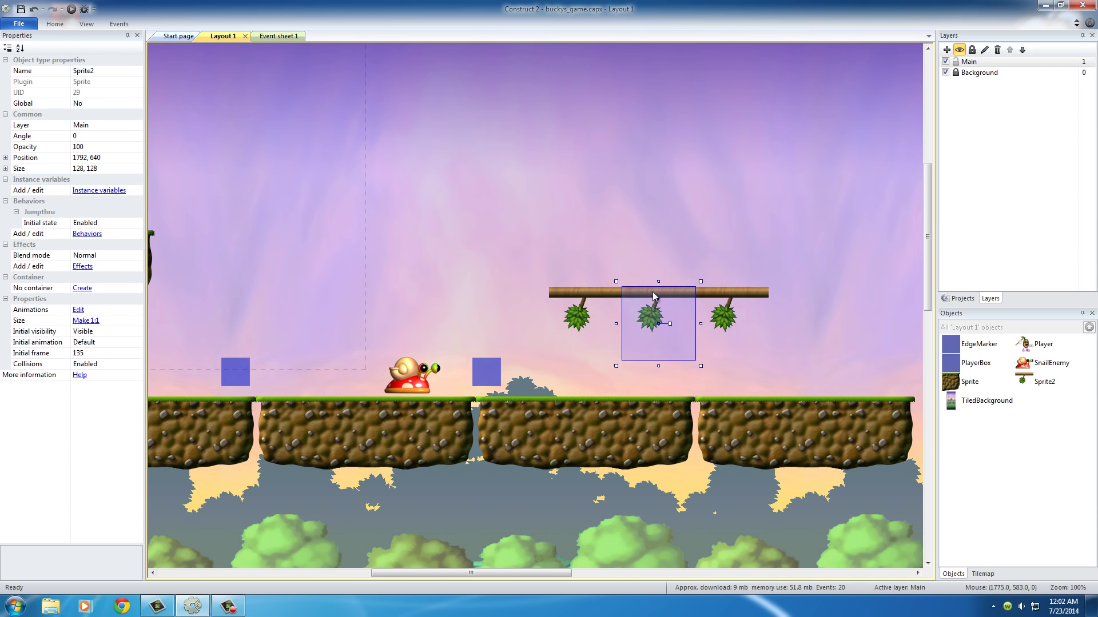
{"action": "left_click", "coordinate": [739, 287]}
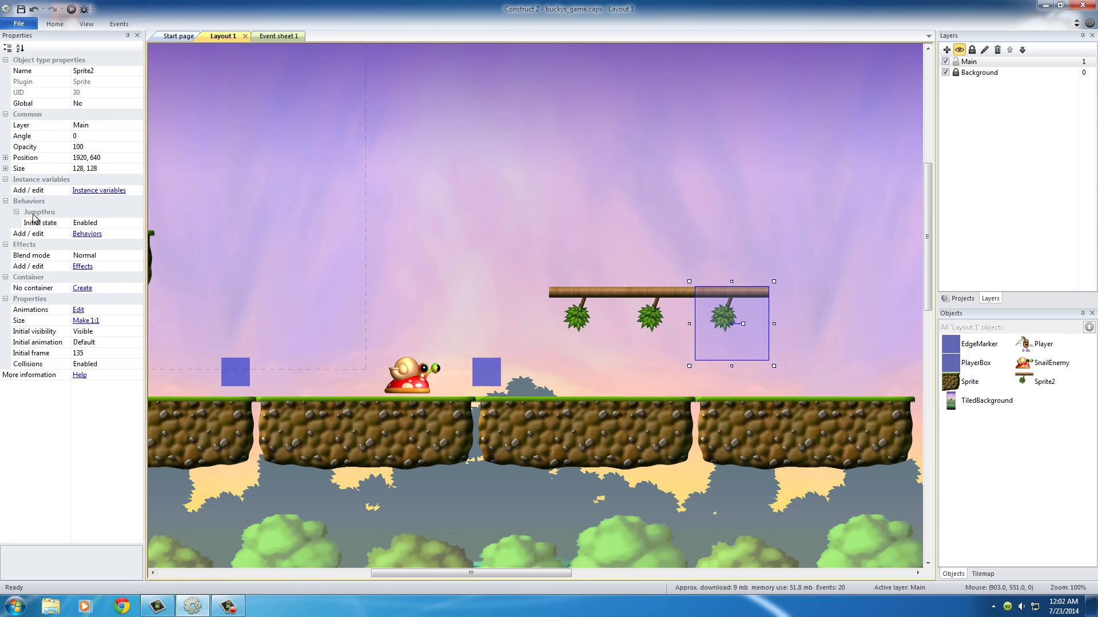
{"action": "left_click", "coordinate": [662, 223]}
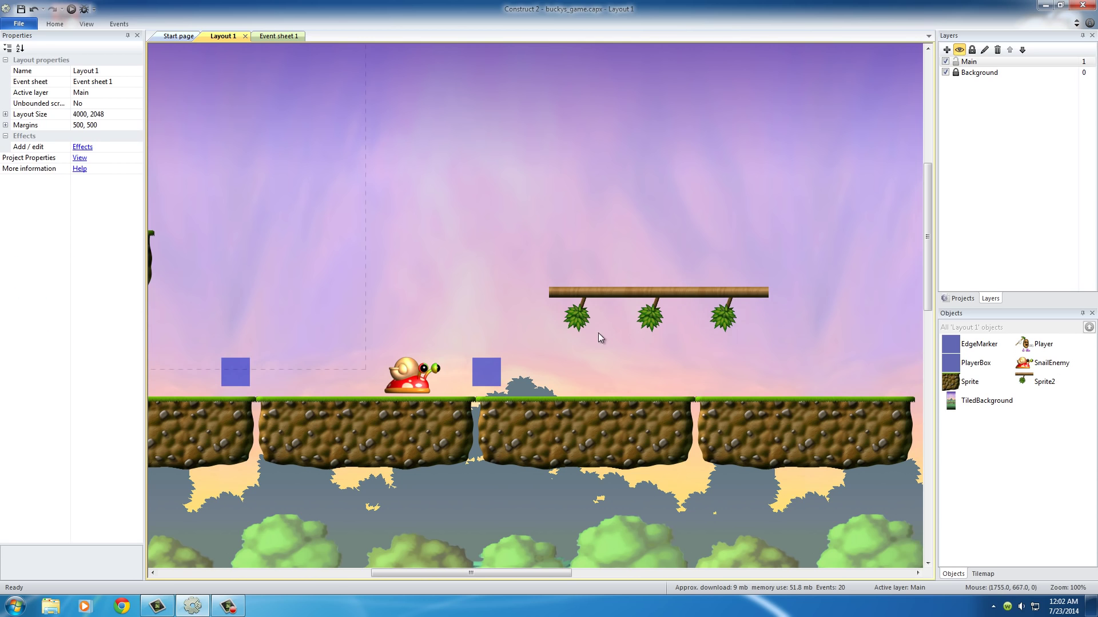
Run the layout preview, move the player past the snail to the wooden platform and jump up through it from below
{"action": "left_click", "coordinate": [71, 9]}
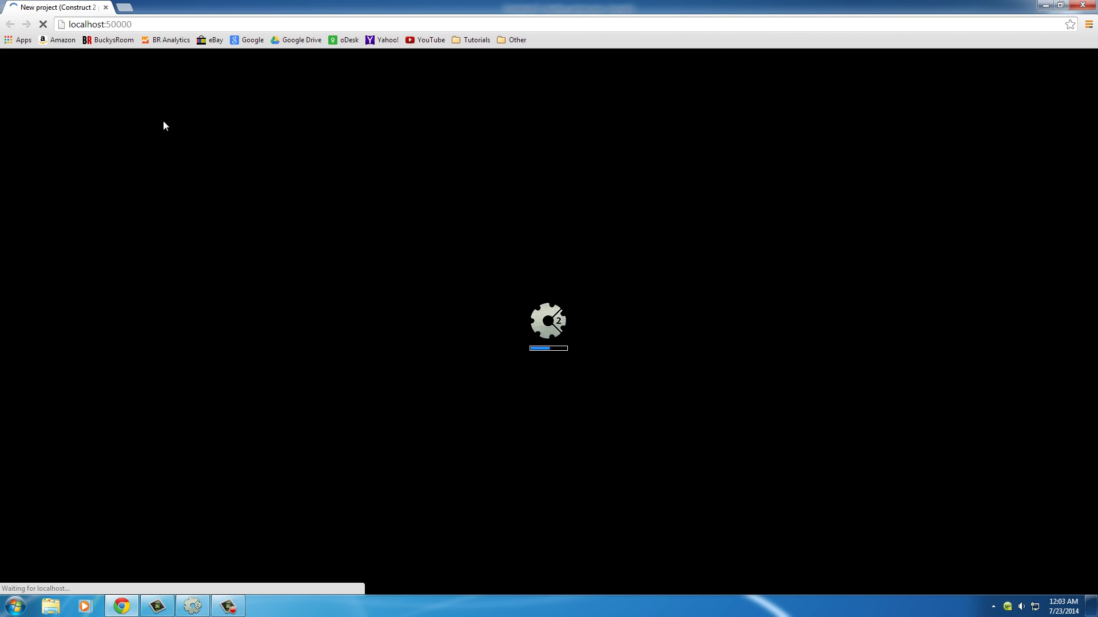
{"action": "key", "text": "Right"}
{"action": "key", "text": "Up"}
{"action": "key", "text": "Left"}
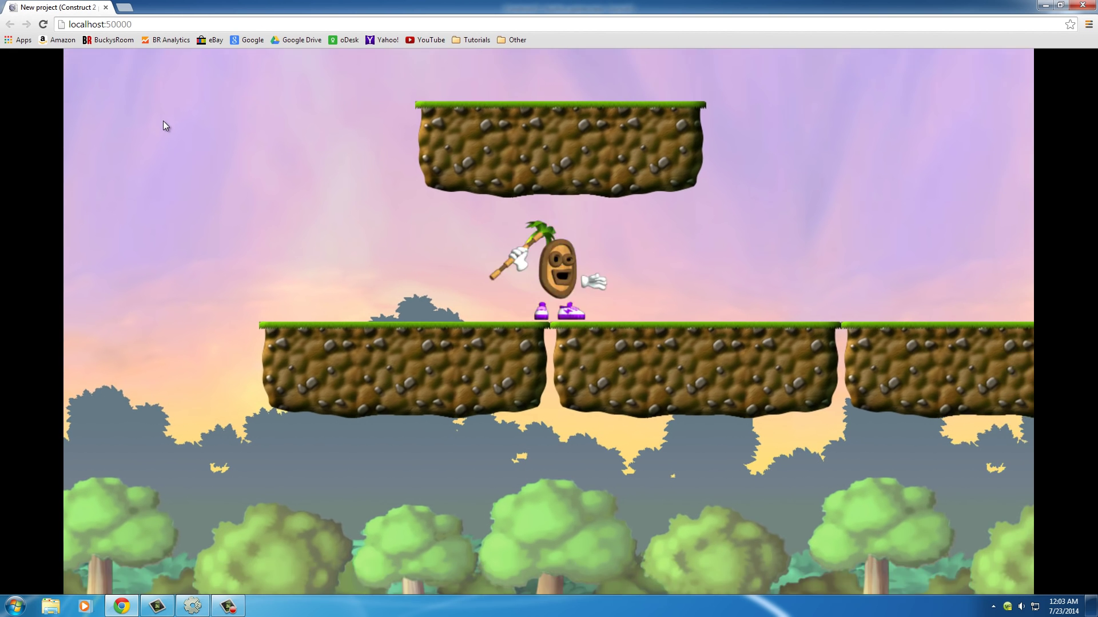
{"action": "key", "text": "Up"}
{"action": "key", "text": "Right"}
{"action": "key", "text": "Up"}
{"action": "key", "text": "Right"}
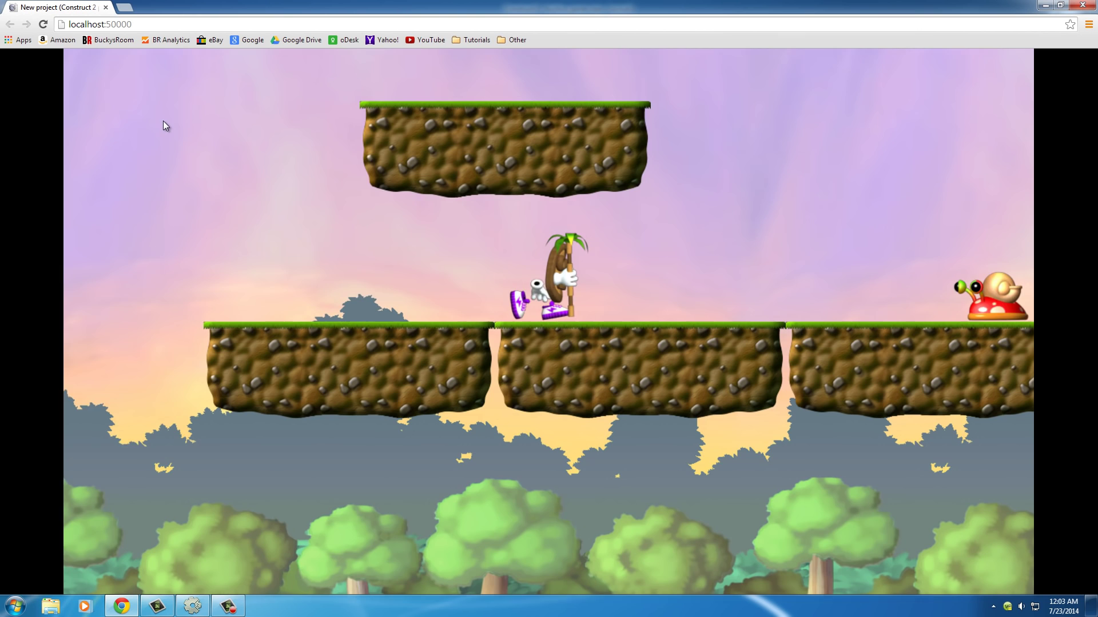
{"action": "key", "text": "Up"}
{"action": "key", "text": "Right"}
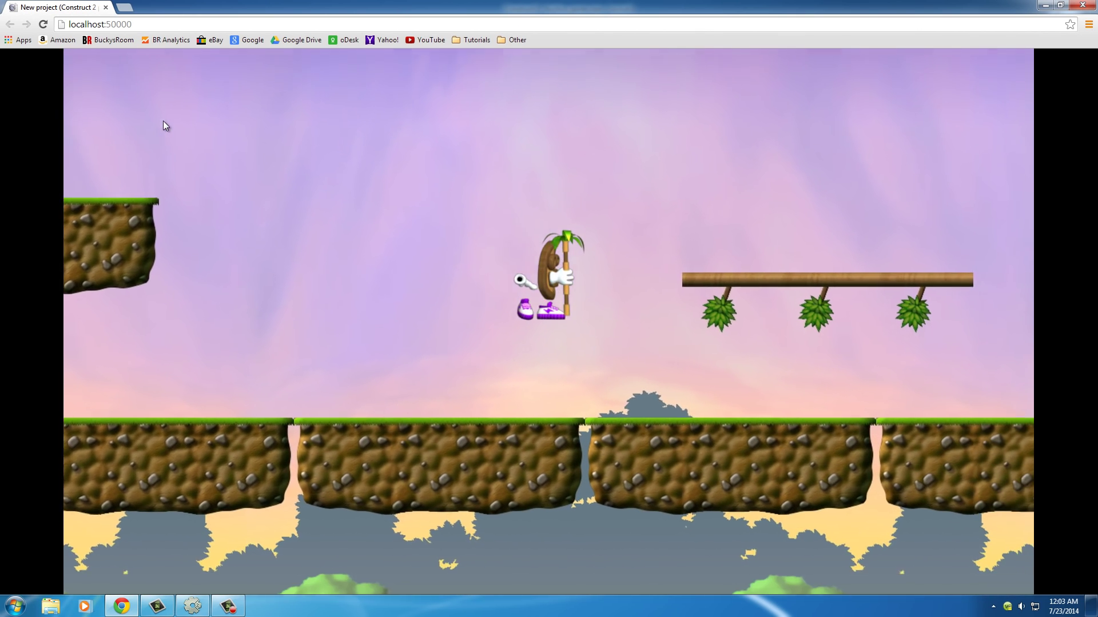
{"action": "key", "text": "Left"}
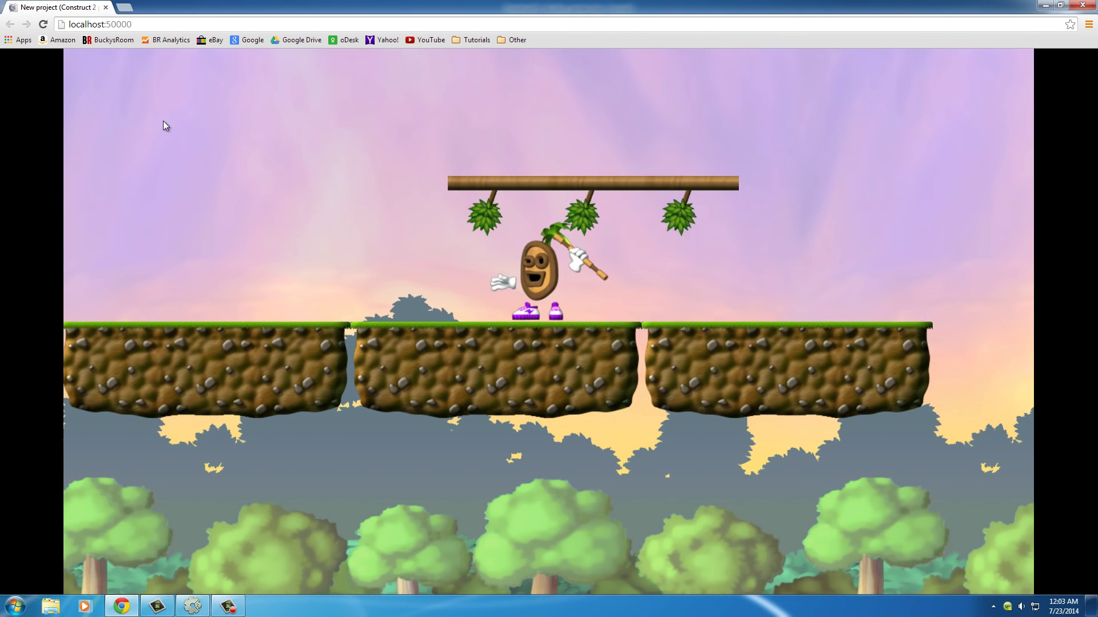
{"action": "key", "text": "Right"}
{"action": "key", "text": "Up"}
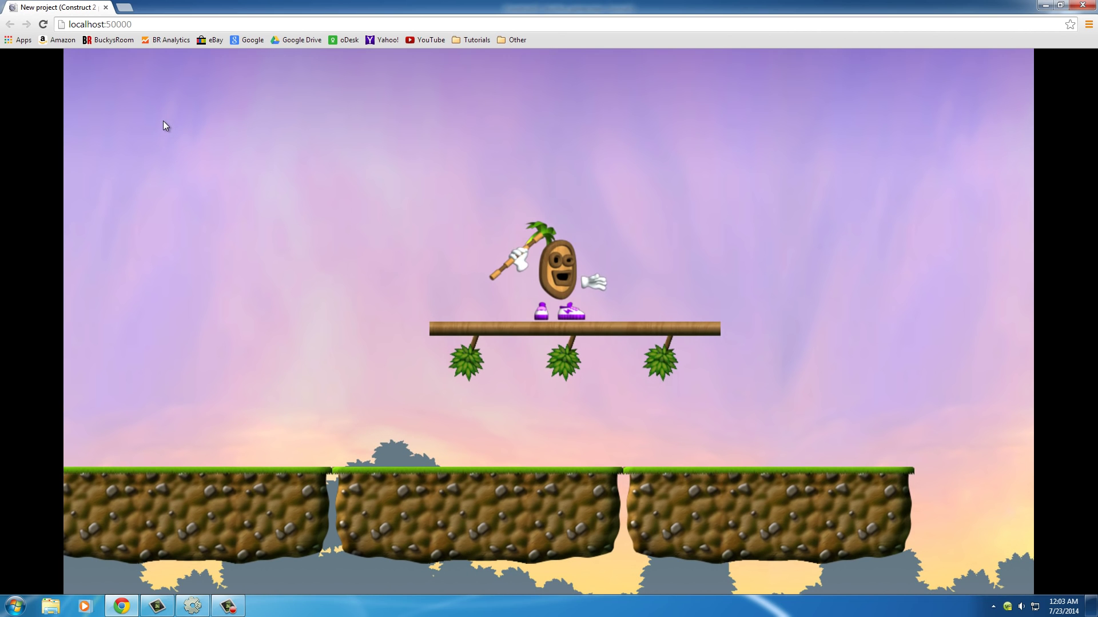
Test walking off both ends of the wooden platform and jumping back up onto it, and close the preview
{"action": "key", "text": "Left"}
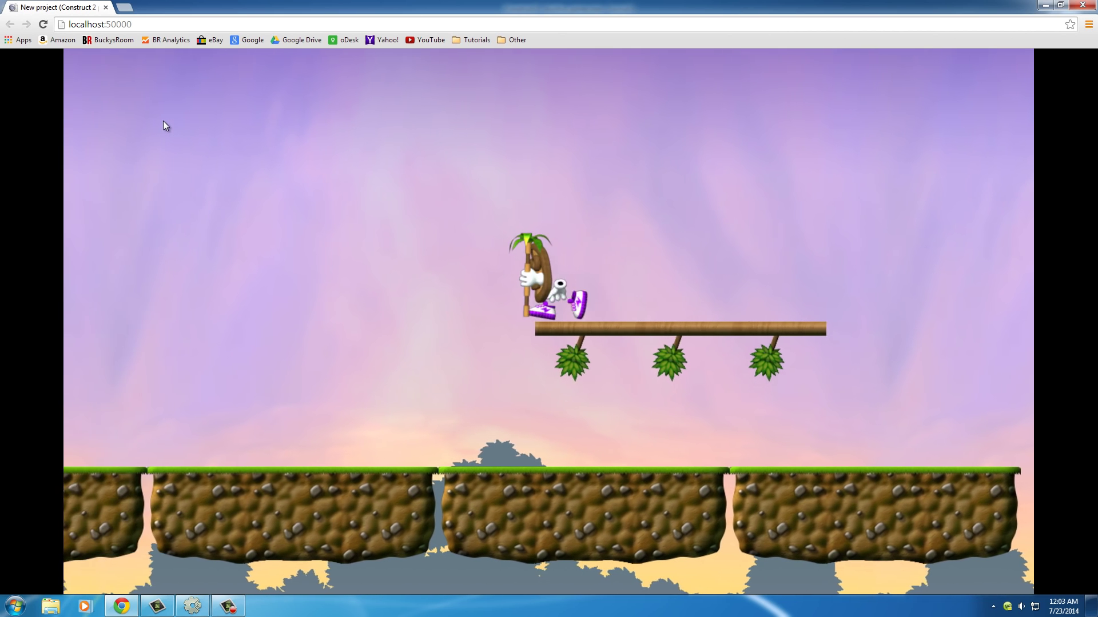
{"action": "key", "text": "Right"}
{"action": "key", "text": "Up"}
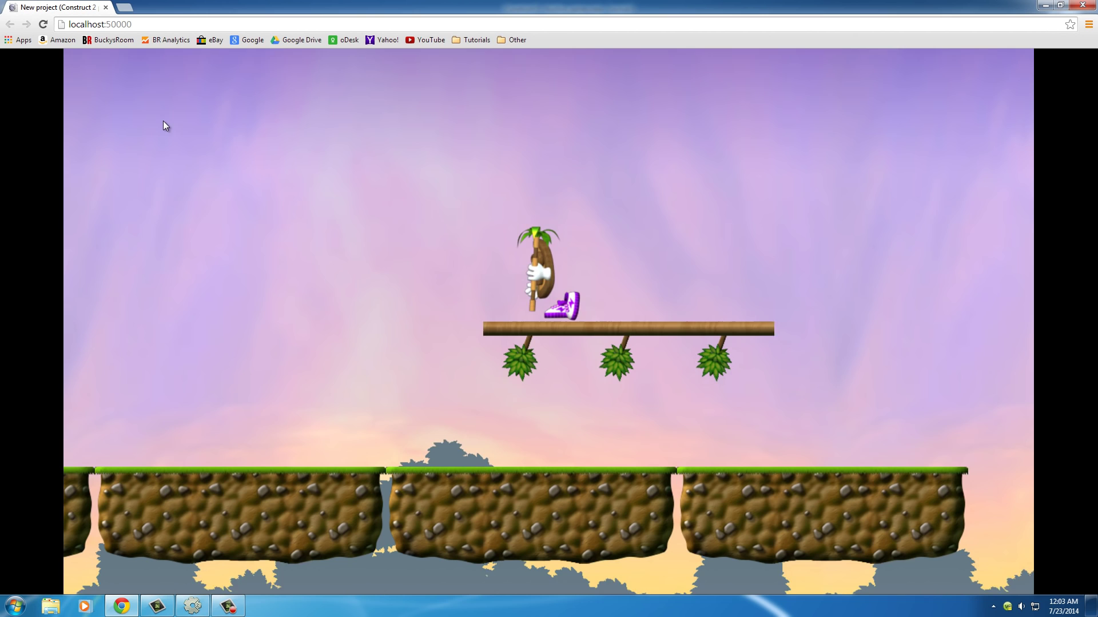
{"action": "key", "text": "Left"}
{"action": "key", "text": "Right"}
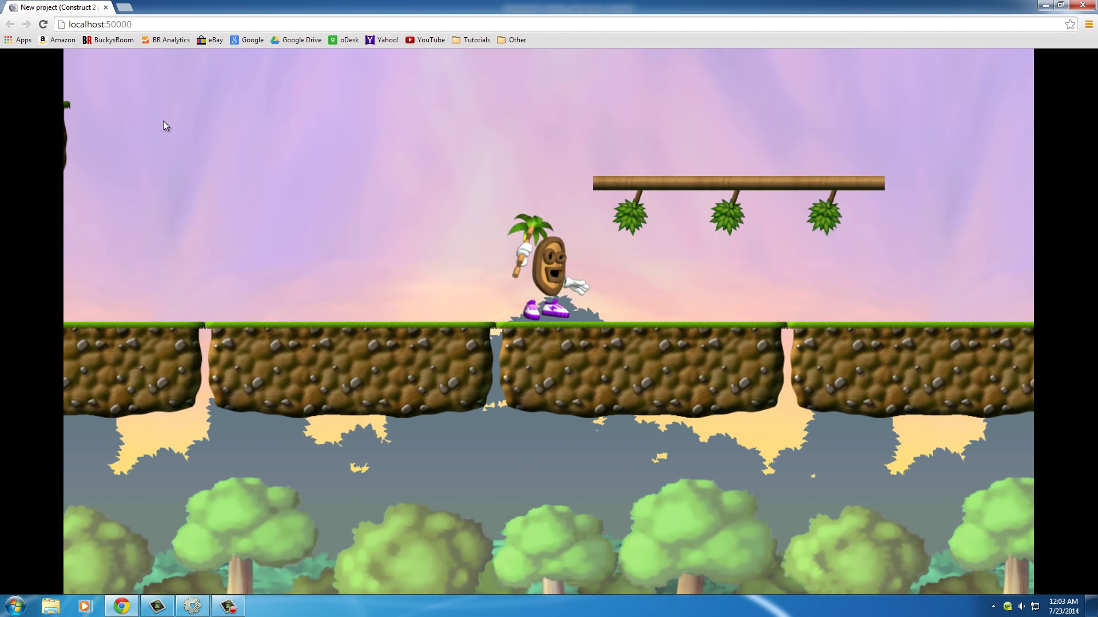
{"action": "key", "text": "Left"}
{"action": "key", "text": "Right"}
{"action": "key", "text": "Up"}
{"action": "key", "text": "Left"}
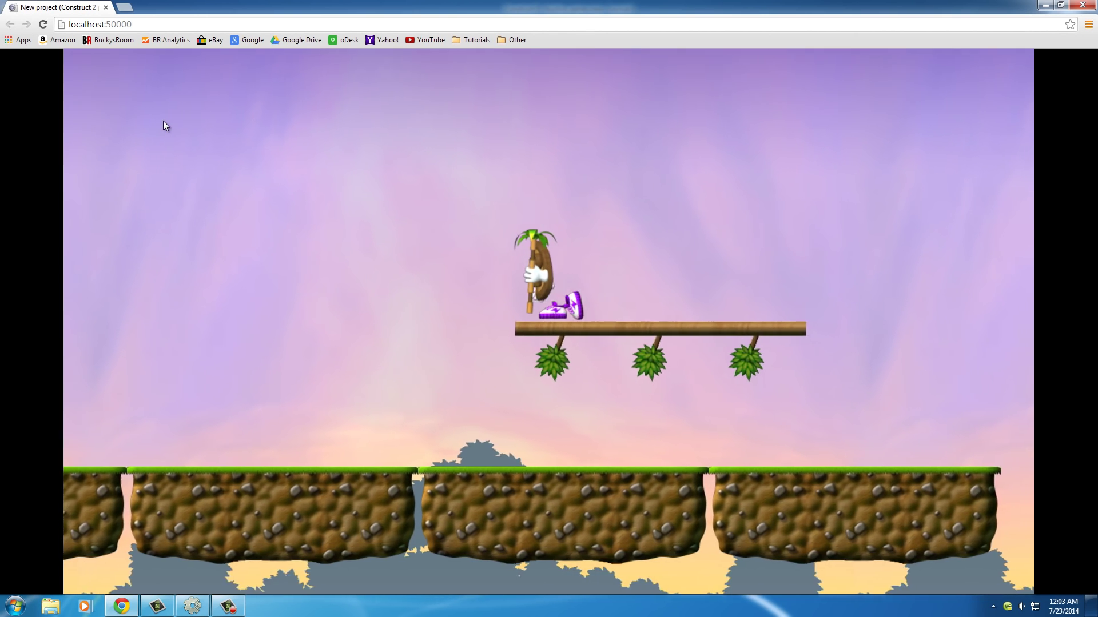
{"action": "key", "text": "Right"}
{"action": "key", "text": "Up"}
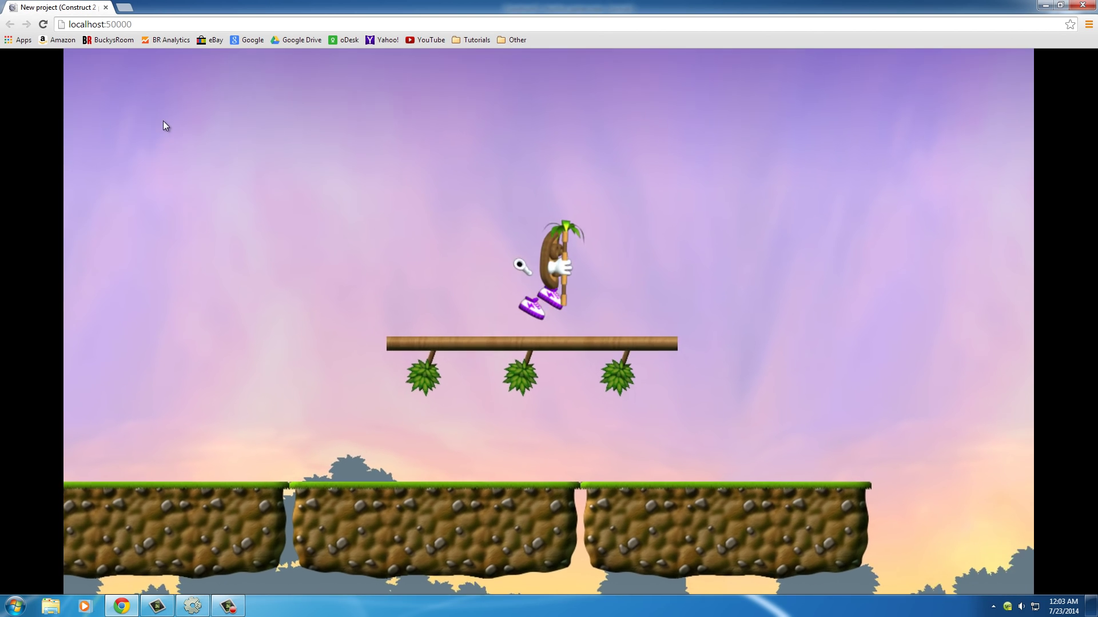
{"action": "key", "text": "Left"}
{"action": "key", "text": "Right"}
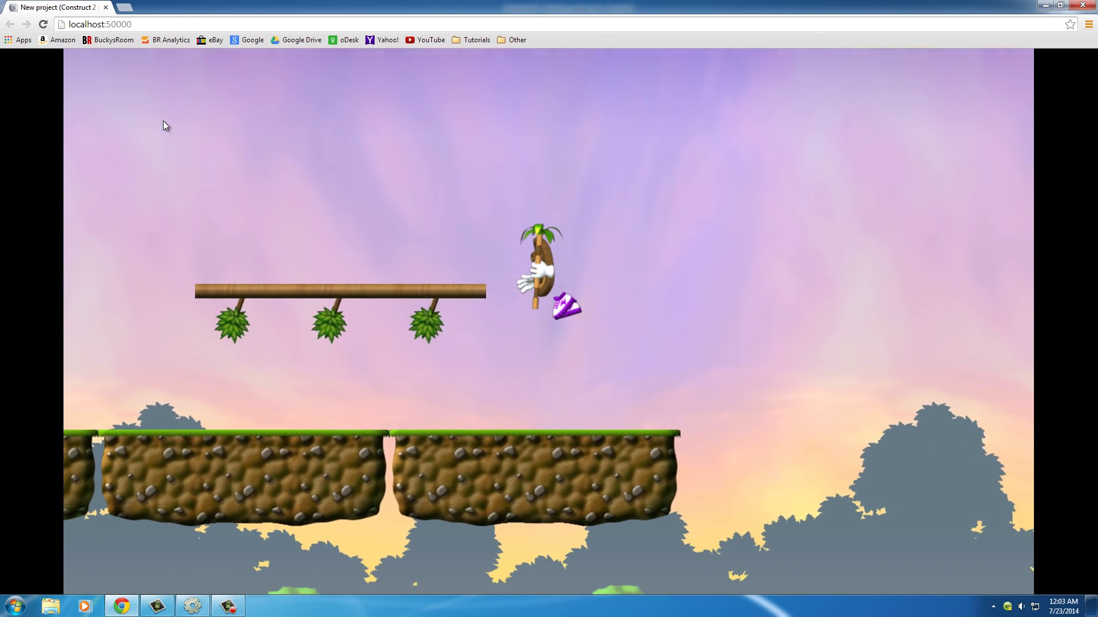
{"action": "key", "text": "Up"}
{"action": "key", "text": "Left"}
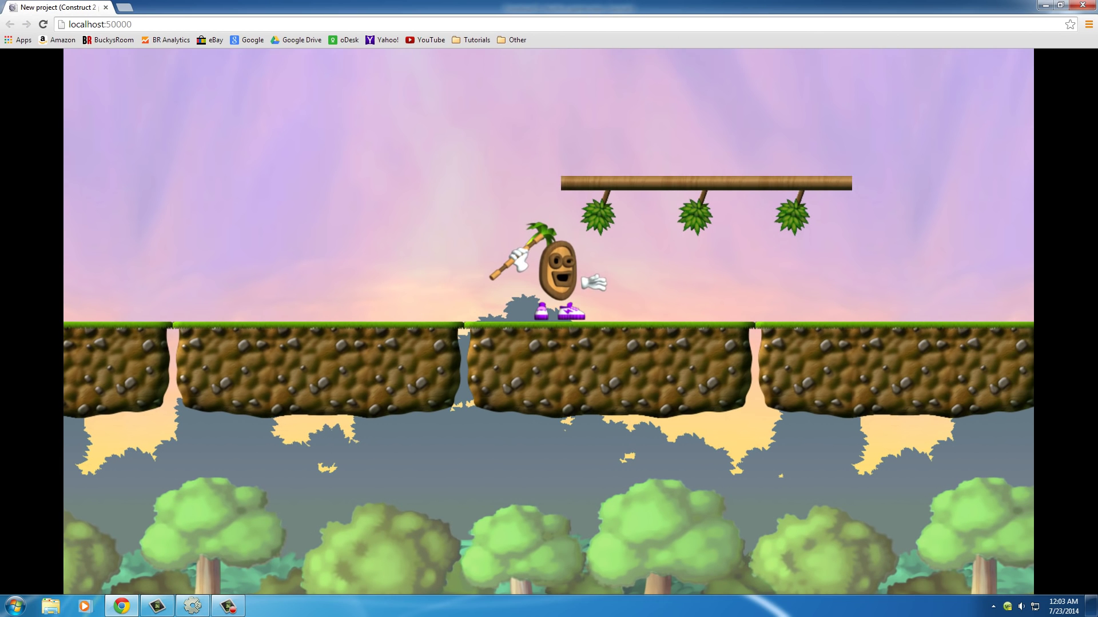
{"action": "left_click", "coordinate": [1089, 7]}
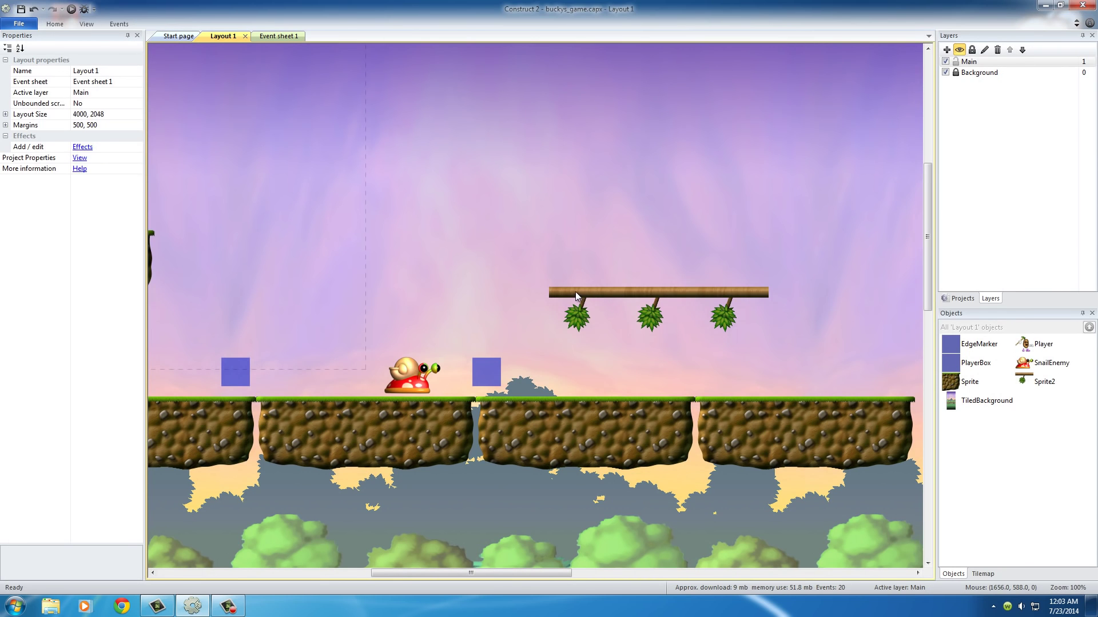
Select all three plank tiles and place a copy of the platform above and to the left, at Y 448
{"action": "left_click", "coordinate": [575, 295]}
{"action": "left_click", "coordinate": [646, 293], "text": "ctrl"}
{"action": "left_click", "coordinate": [725, 294], "text": "ctrl"}
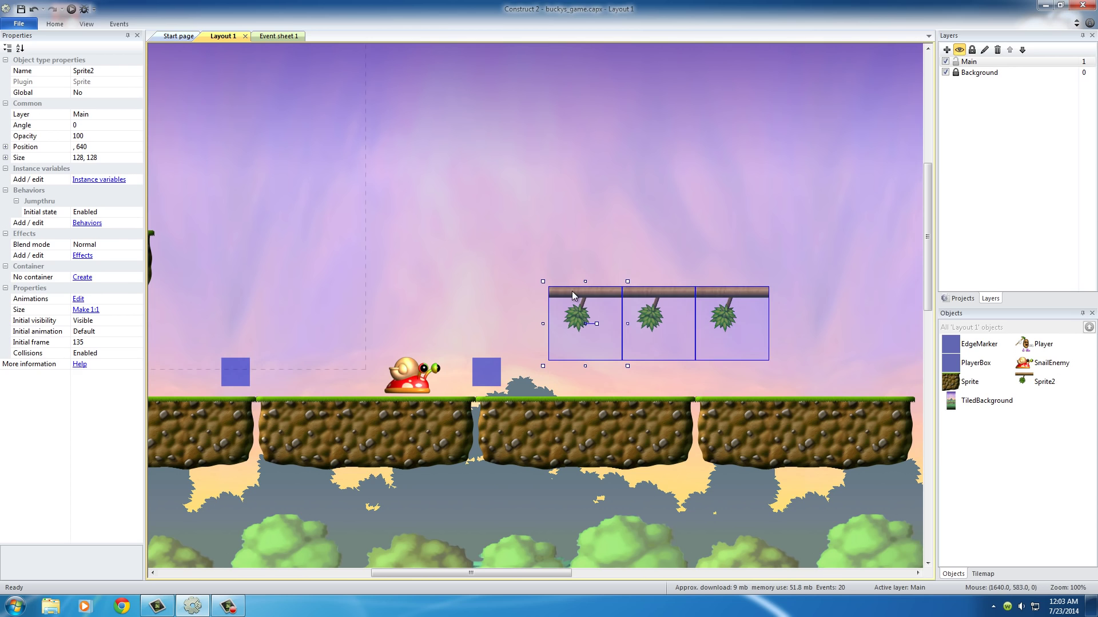
{"action": "left_click_drag", "start_coordinate": [572, 291], "coordinate": [497, 192]}
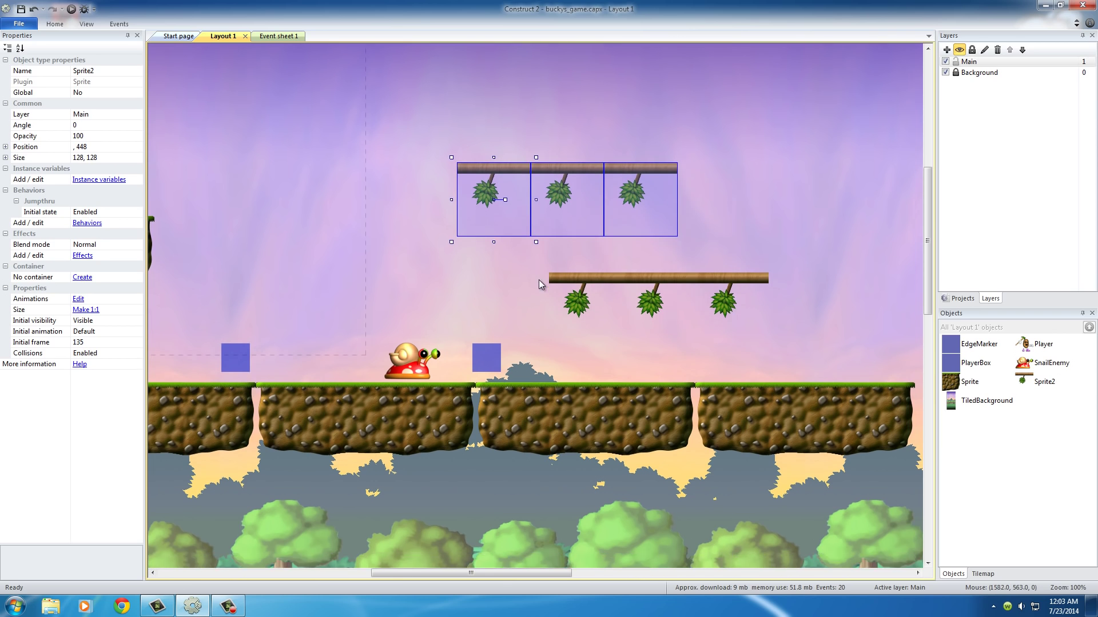
Place another copy of the three-plank platform above the second one, shifted slightly further left
{"action": "scroll", "coordinate": [539, 280], "scroll_direction": "up", "scroll_amount": 3}
{"action": "left_click_drag", "start_coordinate": [518, 303], "coordinate": [495, 201], "text": "ctrl"}
{"action": "left_click", "coordinate": [408, 179]}
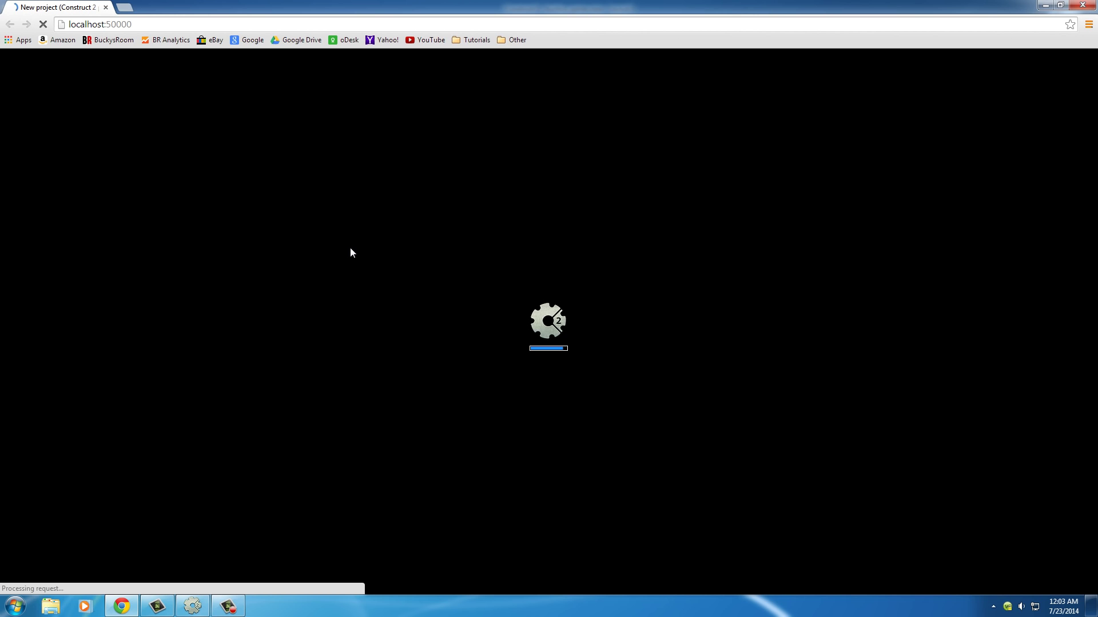
Preview the layout again and test jumping the player up through the three stacked wooden platforms and back down to the ground
{"action": "key", "text": "Right"}
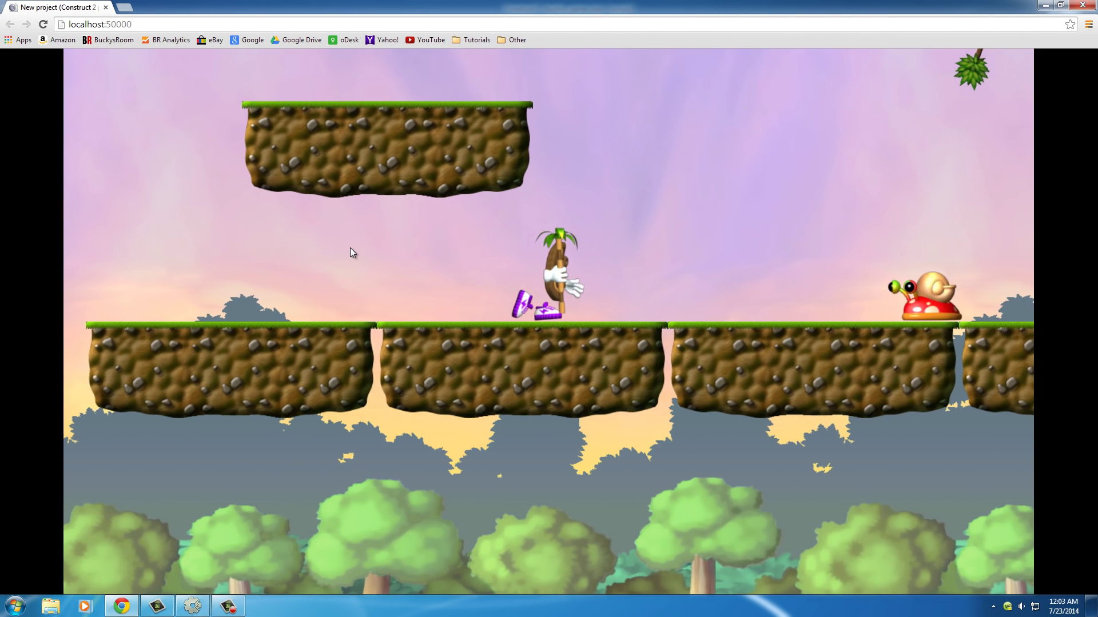
{"action": "key", "text": "Up"}
{"action": "key", "text": "Up"}
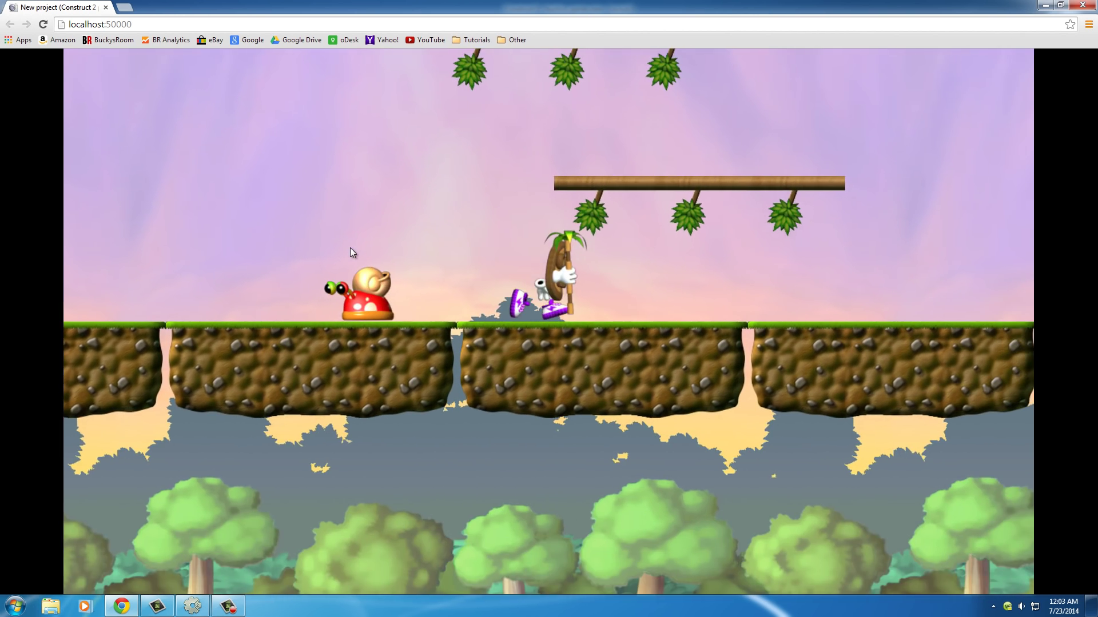
{"action": "key", "text": "Up"}
{"action": "key", "text": "Up"}
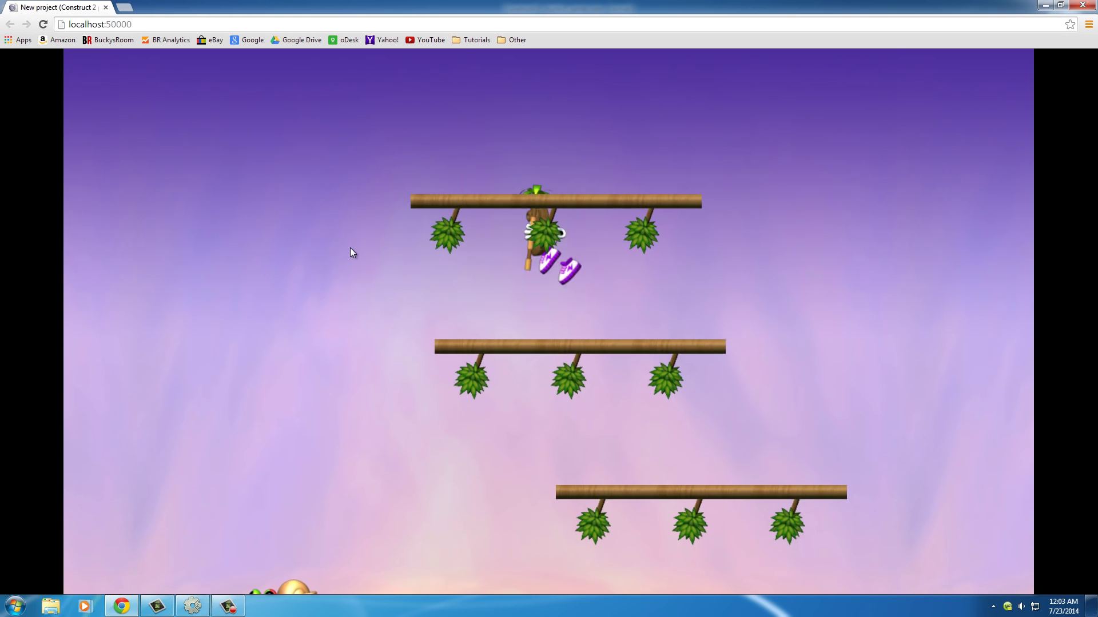
{"action": "key", "text": "Left"}
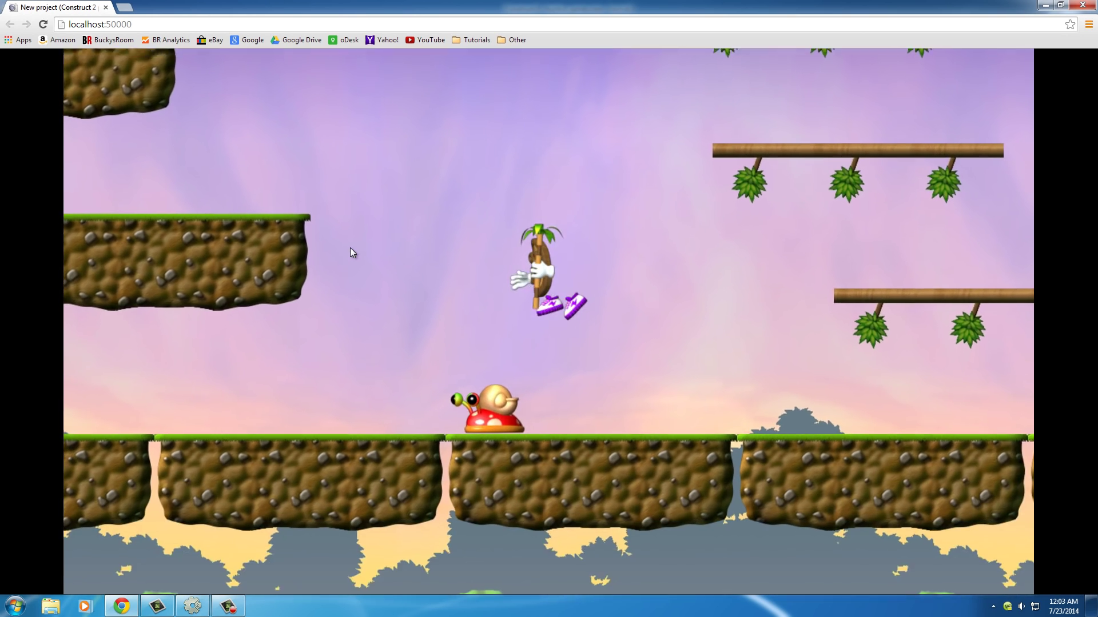
{"action": "key", "text": "Right"}
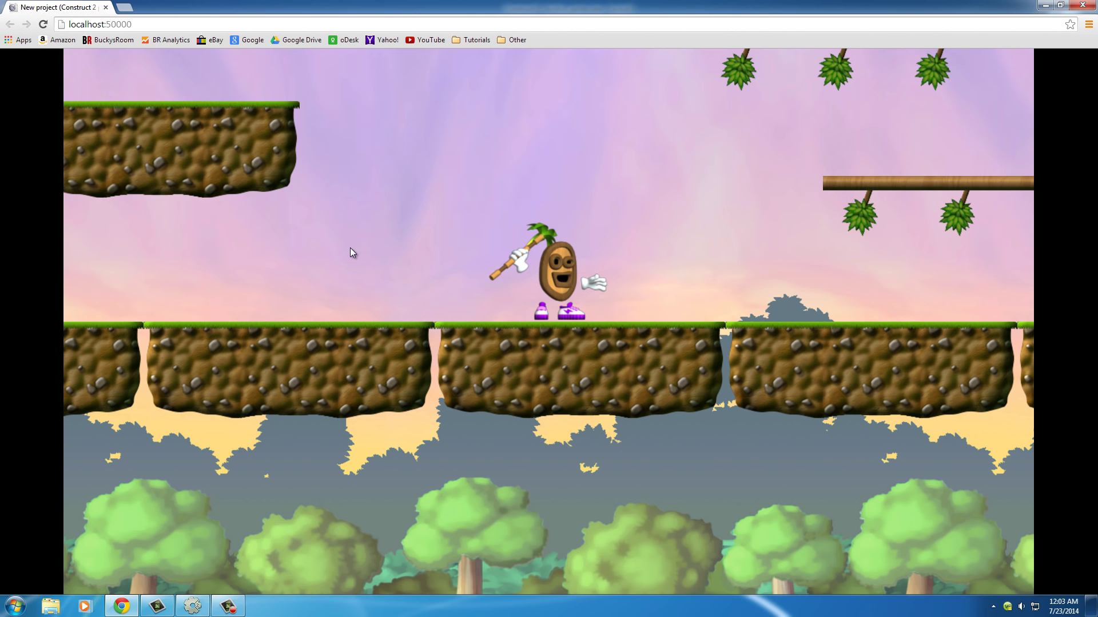
Repeat the climb through the stacked wooden platforms, drop off their left side, and close the preview
{"action": "key", "text": "Right"}
{"action": "key", "text": "Up"}
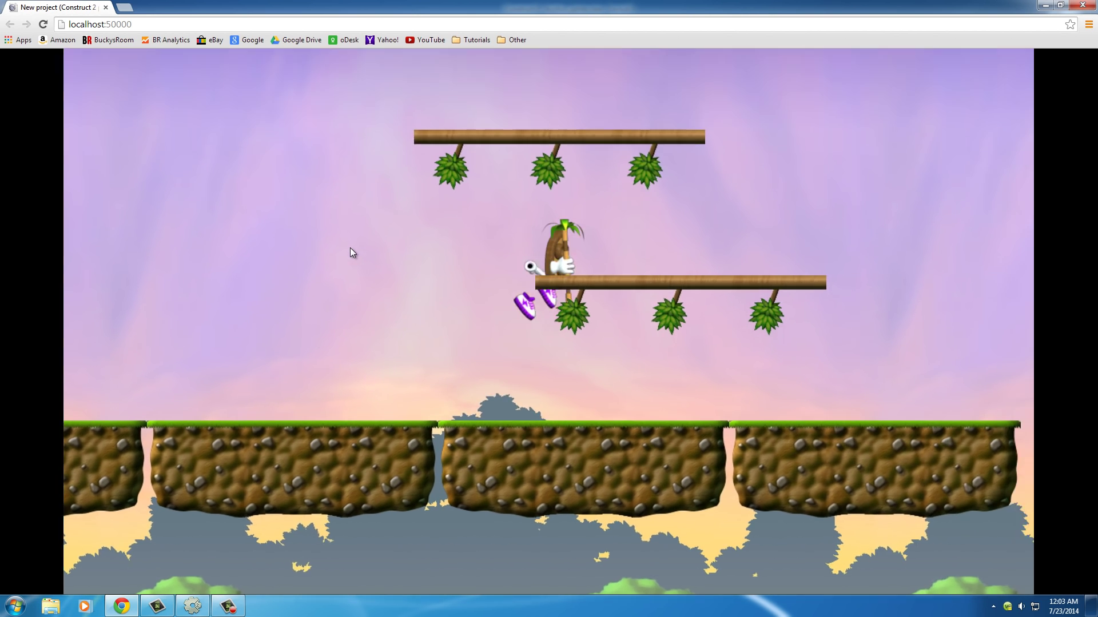
{"action": "key", "text": "Left"}
{"action": "key", "text": "Up"}
{"action": "key", "text": "Up"}
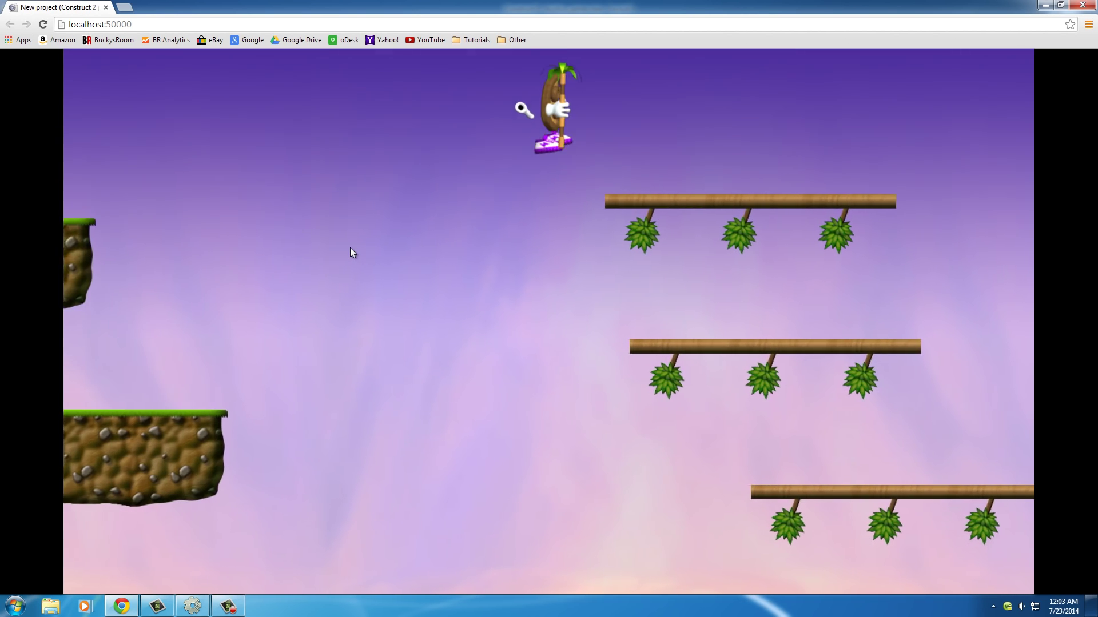
{"action": "key", "text": "Right"}
{"action": "key", "text": "Left"}
{"action": "key", "text": "Right"}
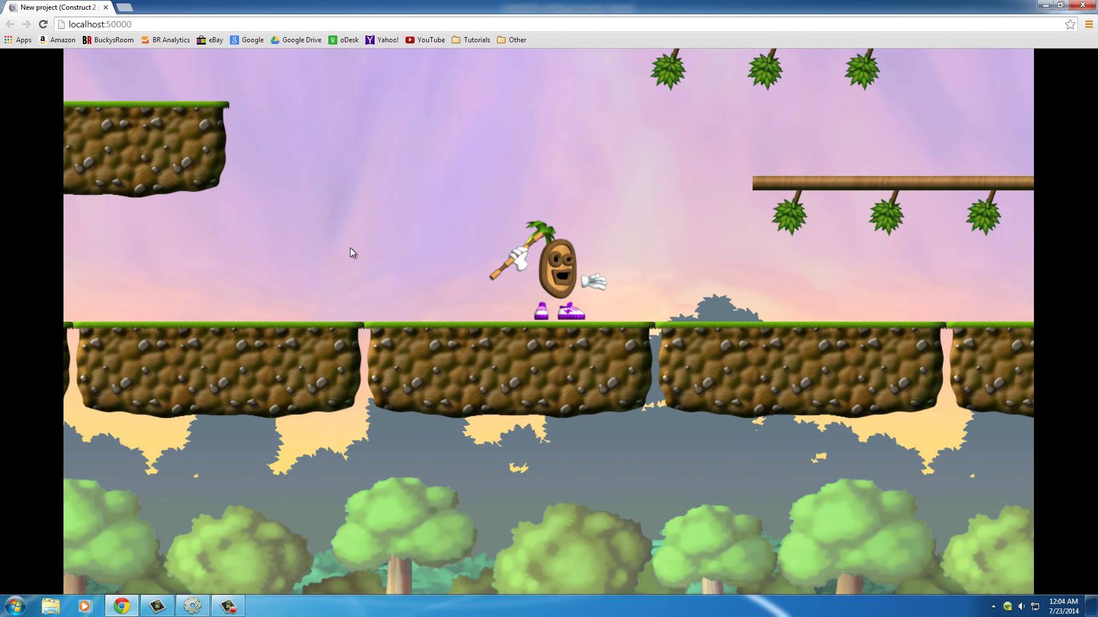
{"action": "left_click", "coordinate": [1089, 5]}
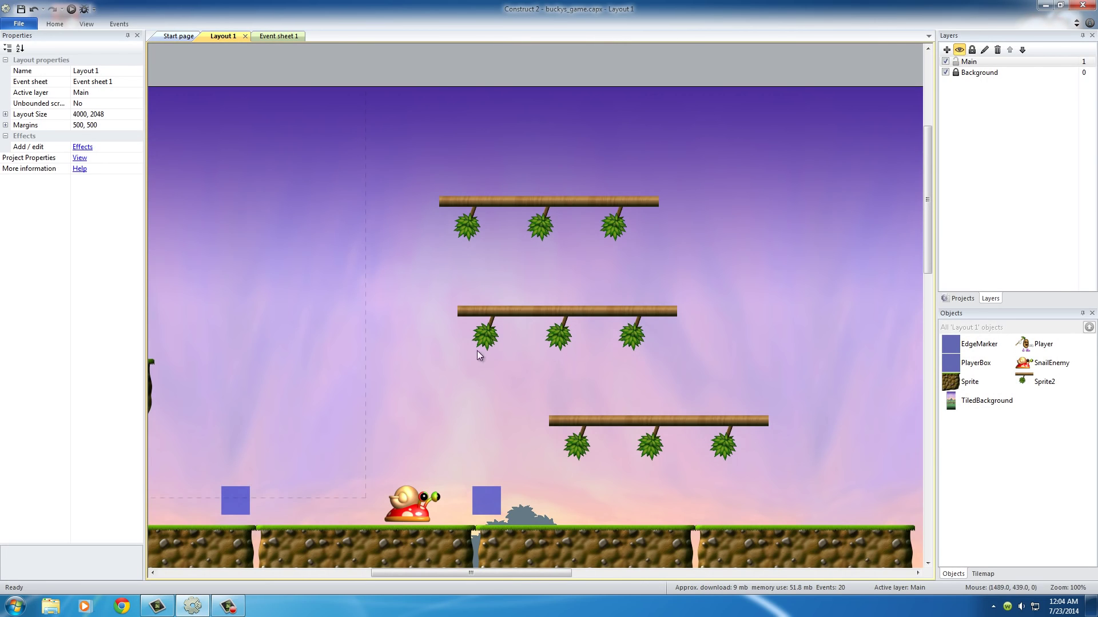
{"action": "middle_click_drag", "start_coordinate": [410, 360], "coordinate": [614, 283]}
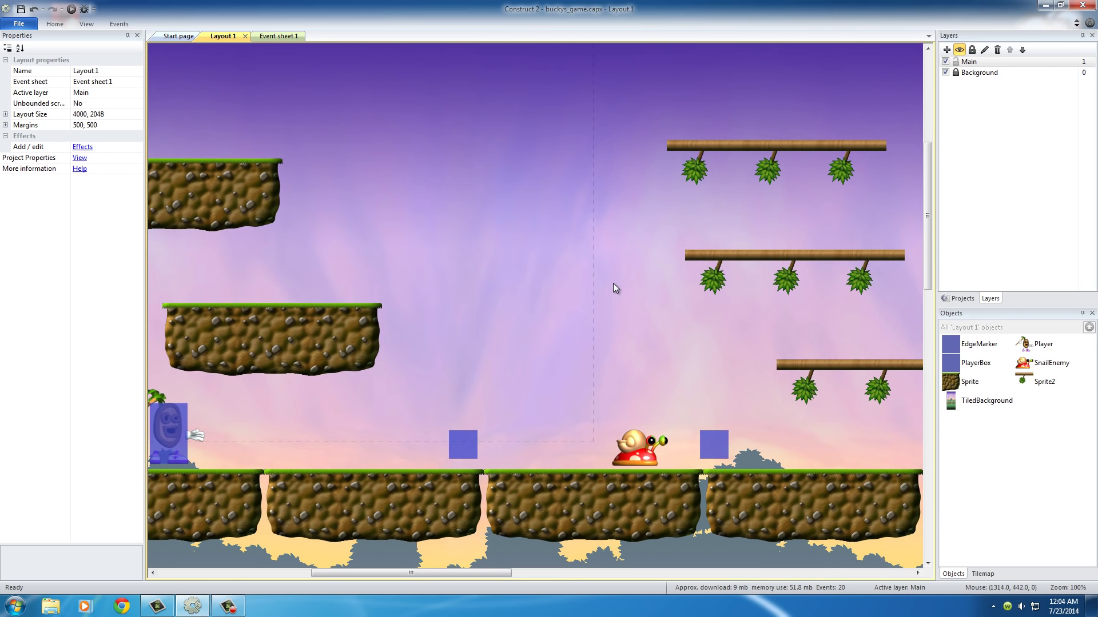